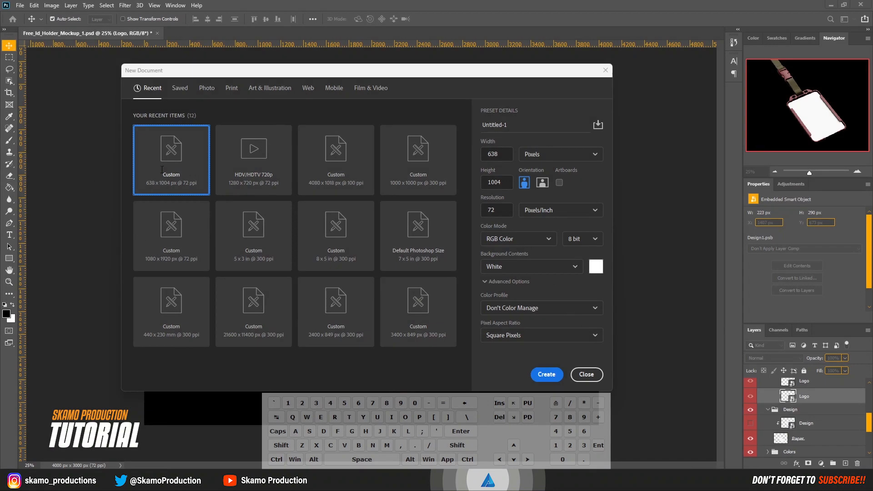
# Step: Create a new 638 × 1004 px document at a resolution of 100 pixels/inch
pyautogui.click(495, 154)
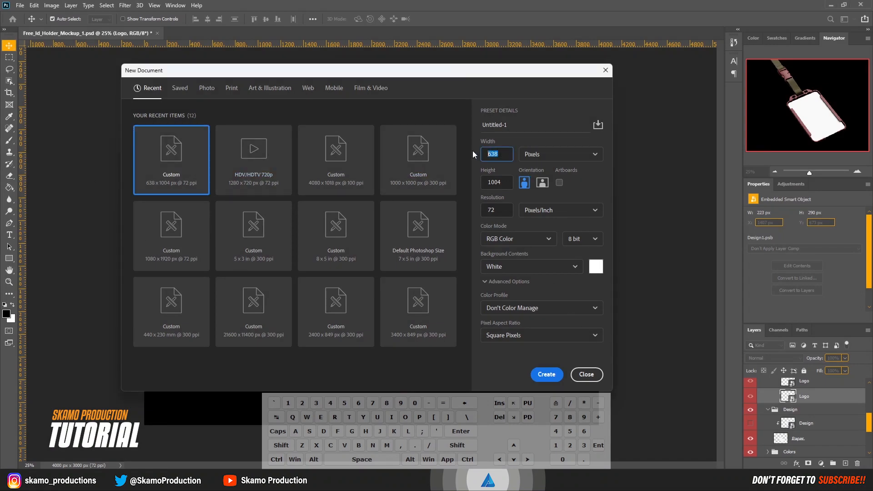
pyautogui.press('Tab')
pyautogui.click(498, 211)
pyautogui.write('100')
pyautogui.click(549, 375)
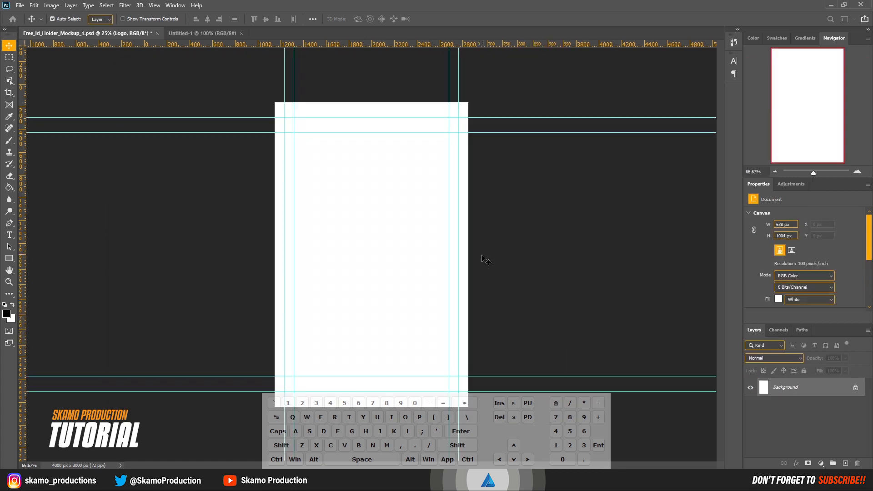
# Step: Clear the existing guides and place guides along the canvas's left, right and top edges
pyautogui.click(155, 5)
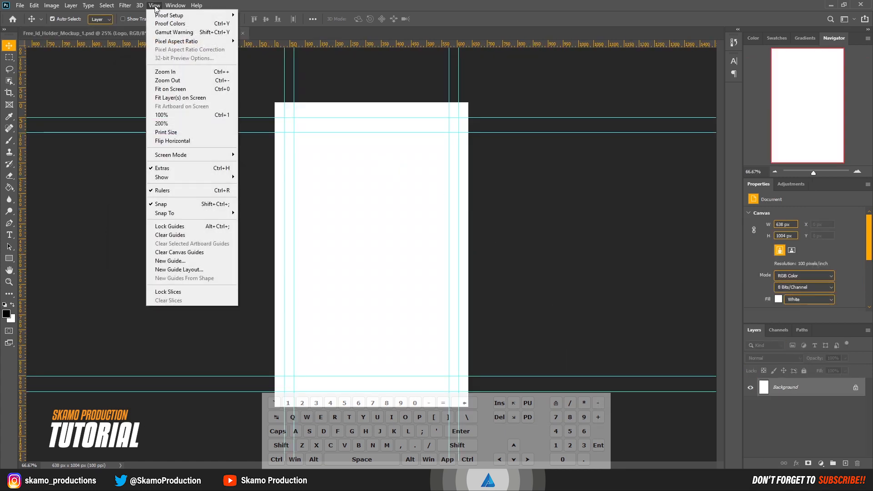
pyautogui.click(171, 235)
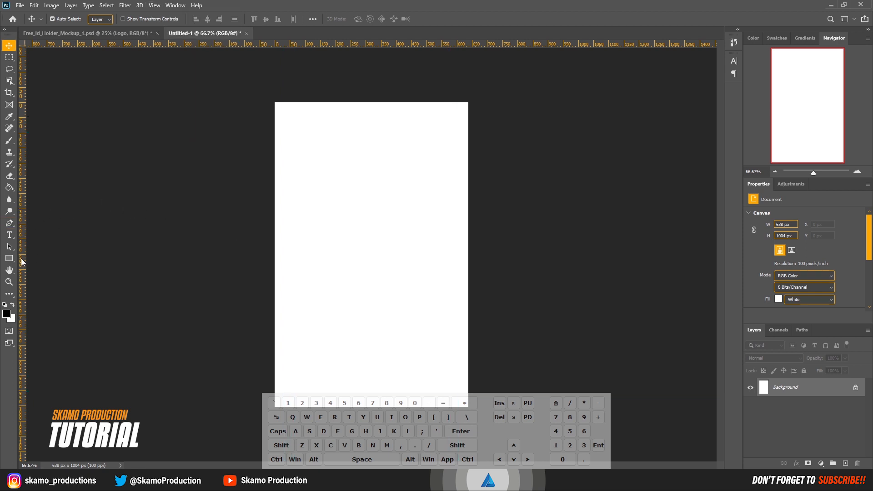
pyautogui.moveTo(23, 259); pyautogui.dragTo(275, 270)
pyautogui.moveTo(24, 285); pyautogui.dragTo(471, 298)
pyautogui.moveTo(268, 43); pyautogui.dragTo(309, 102)
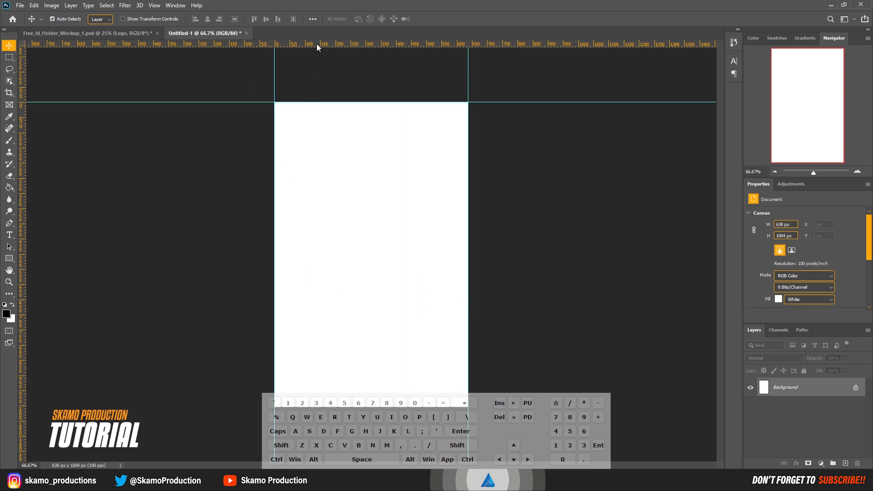
# Step: Add two horizontal guides near the canvas bottom and a vertical guide through the canvas centre
pyautogui.moveTo(316, 44); pyautogui.dragTo(302, 417)
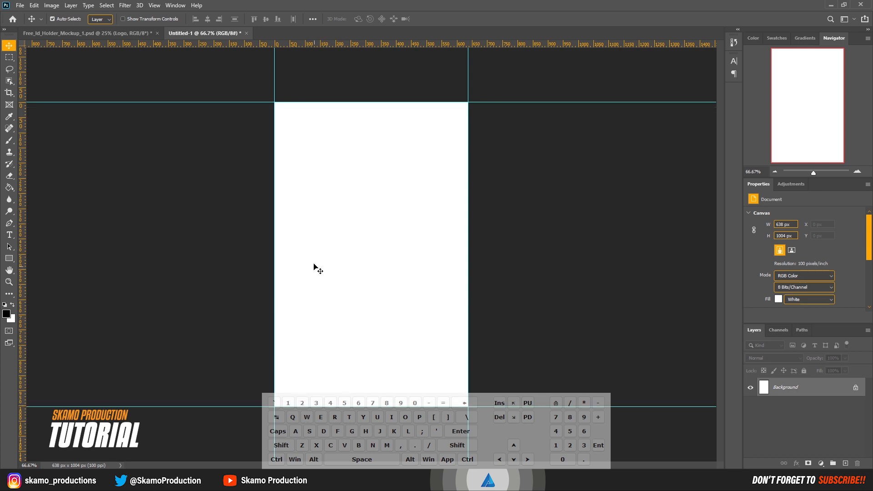
pyautogui.moveTo(300, 46); pyautogui.dragTo(287, 368)
pyautogui.moveTo(23, 299); pyautogui.dragTo(372, 312)
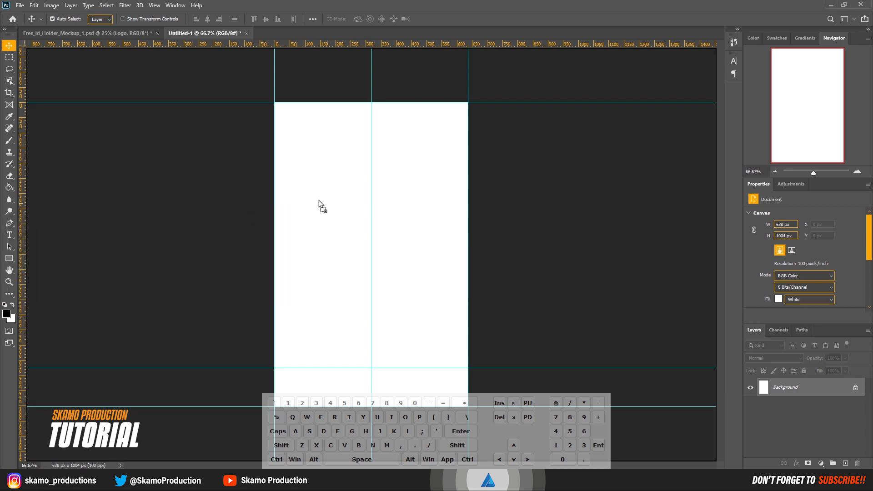
# Step: Place the MY LOGO [W] image and scale it down to about 50% near the canvas's upper left
pyautogui.moveTo(318, 201); pyautogui.dragTo(369, 211)
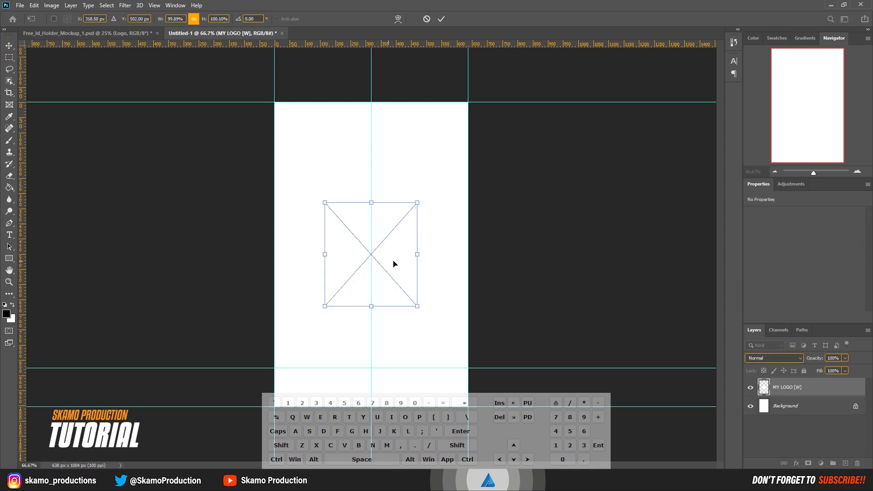
pyautogui.moveTo(419, 255); pyautogui.dragTo(335, 168)
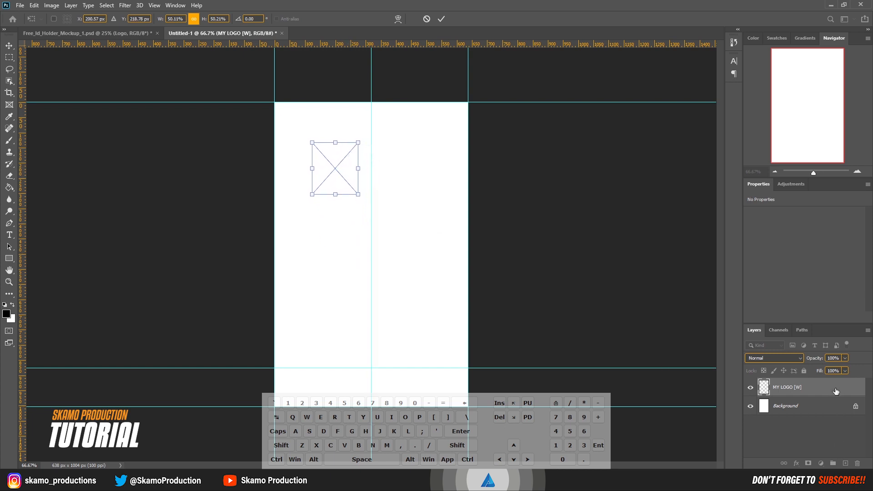
pyautogui.press('Return')
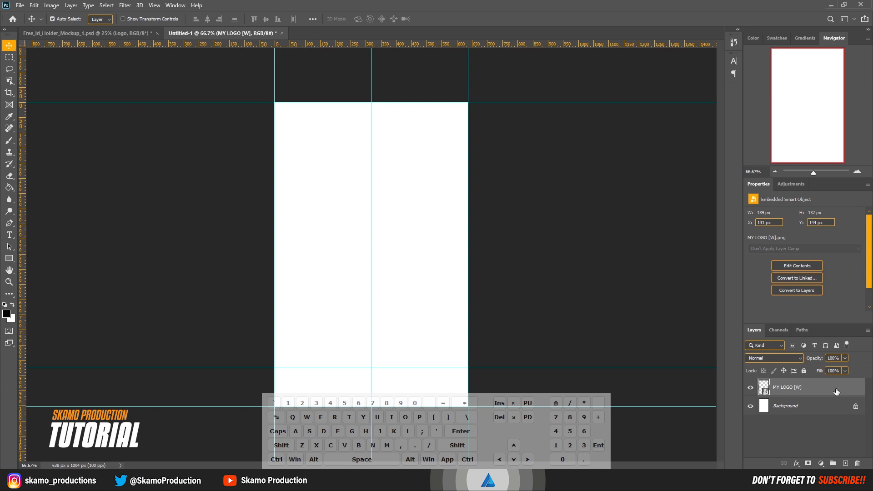
# Step: Add a Color Overlay effect to the logo layer and set its colour to orange ff8400
pyautogui.press('h')
pyautogui.doubleClick(837, 392)
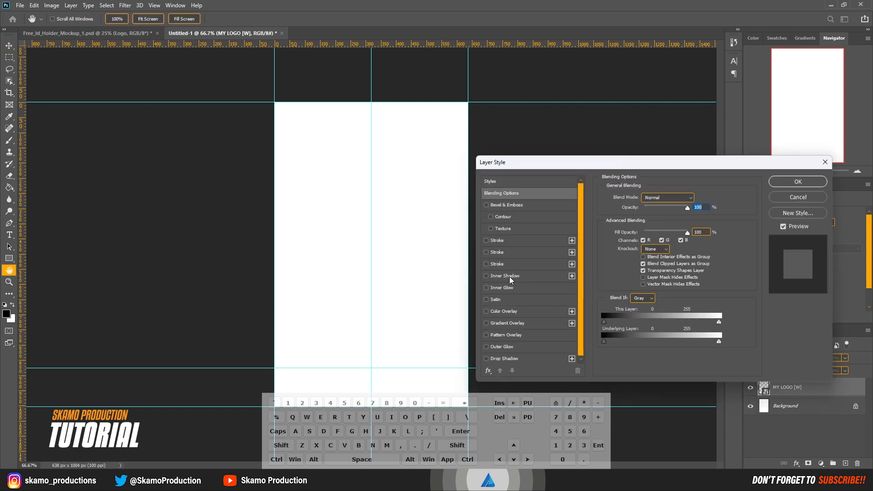
pyautogui.click(503, 312)
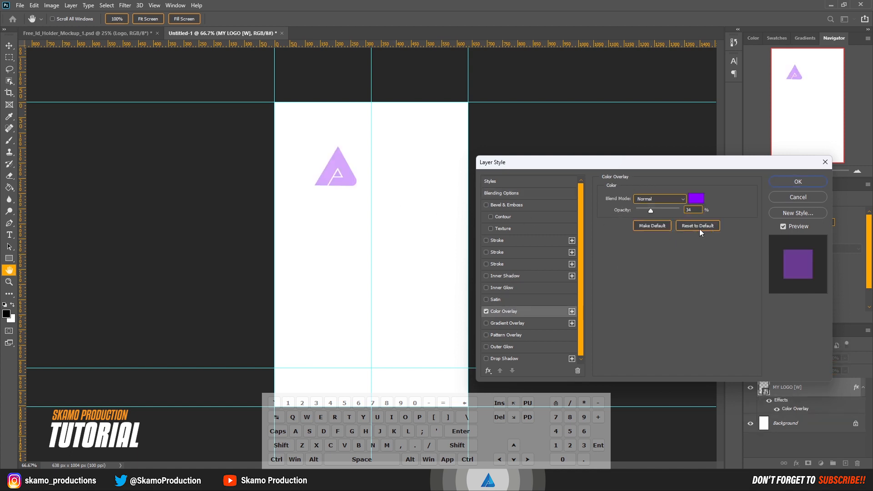
pyautogui.click(696, 199)
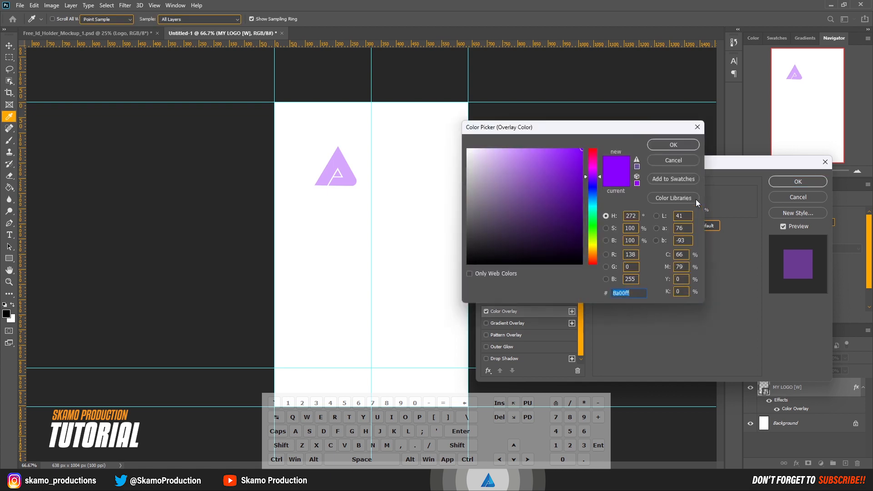
pyautogui.click(594, 254)
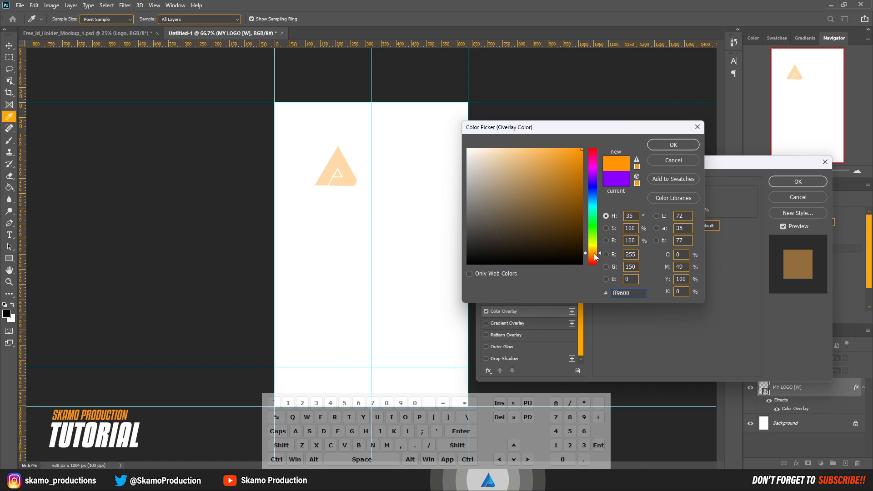
pyautogui.moveTo(595, 255); pyautogui.dragTo(596, 256)
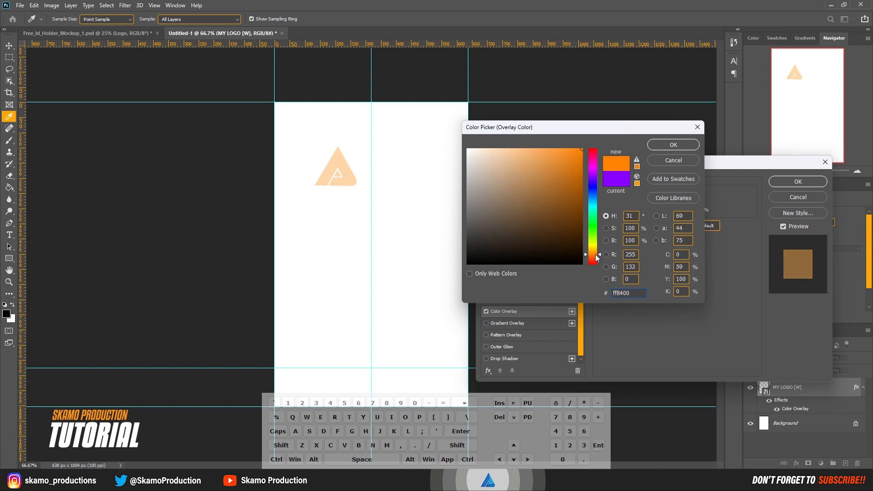
pyautogui.click(676, 150)
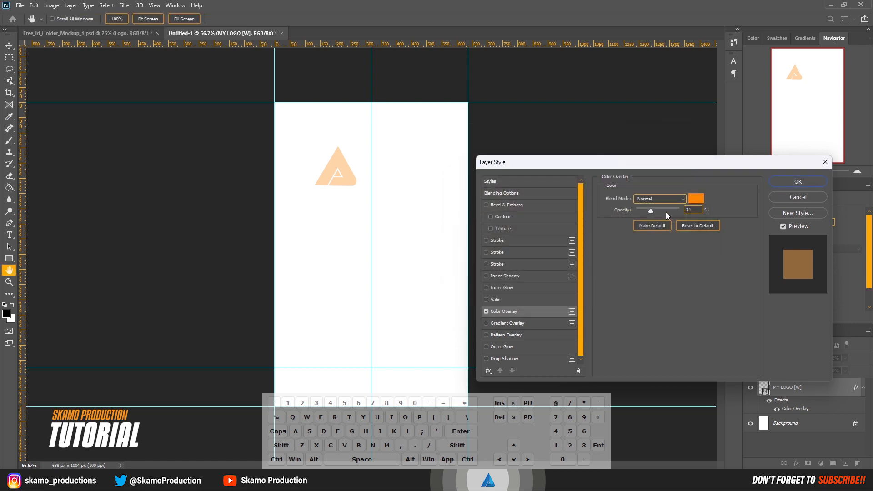
# Step: Raise the Color Overlay opacity to 100% and apply the layer style
pyautogui.moveTo(653, 212); pyautogui.dragTo(675, 209)
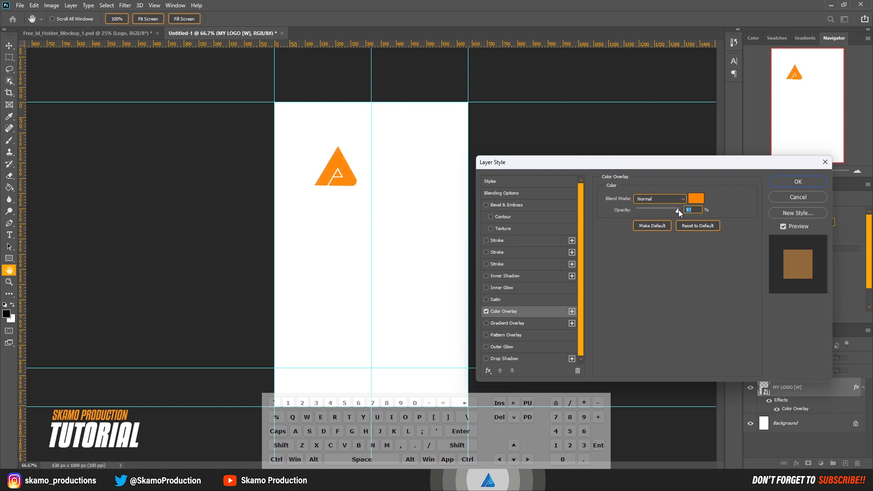
pyautogui.moveTo(680, 209); pyautogui.dragTo(705, 212)
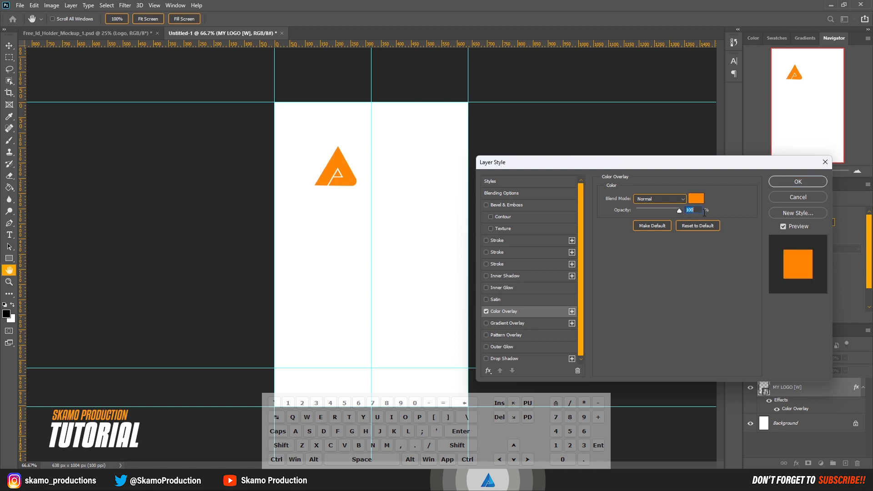
pyautogui.click(780, 182)
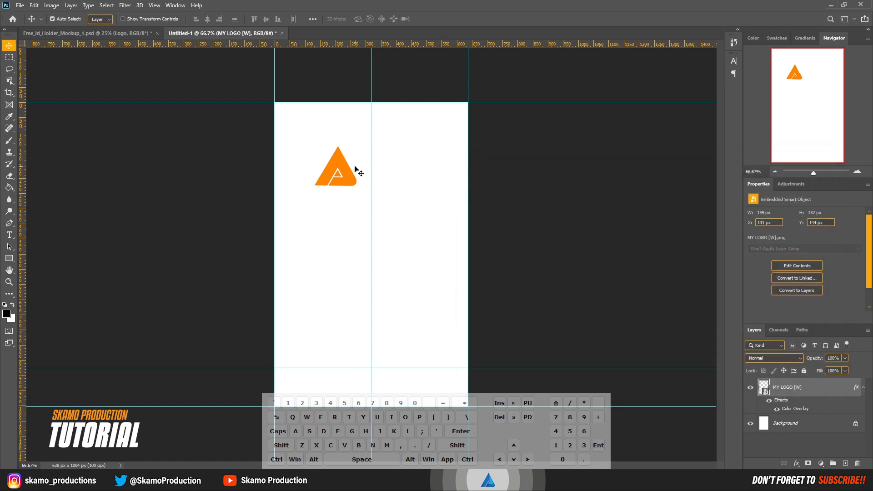
# Step: Move the orange logo slightly up and left, and duplicate the logo layer
pyautogui.moveTo(345, 183); pyautogui.dragTo(334, 178)
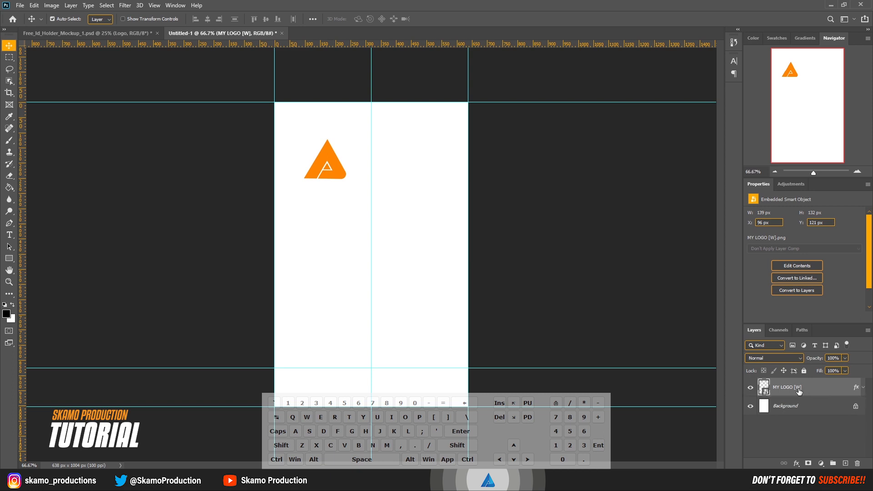
pyautogui.moveTo(800, 392); pyautogui.dragTo(845, 464)
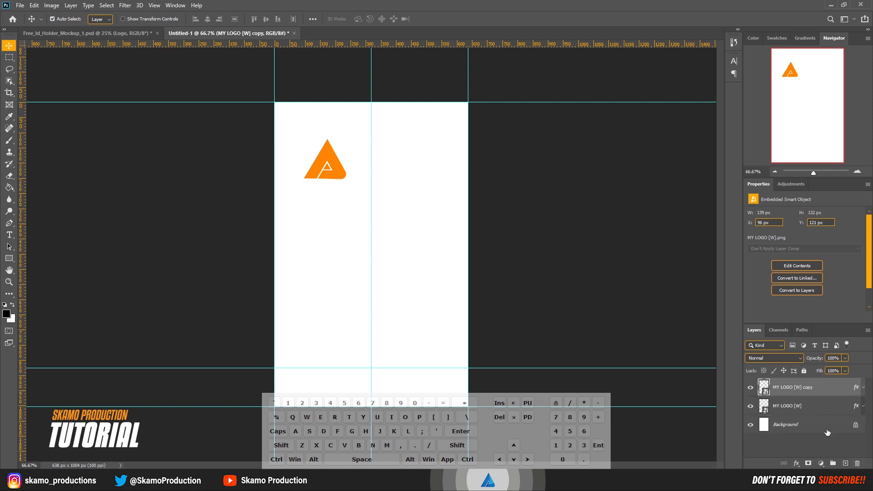
# Step: Delete the effects from the copied logo layer so it returns to white
pyautogui.click(864, 389)
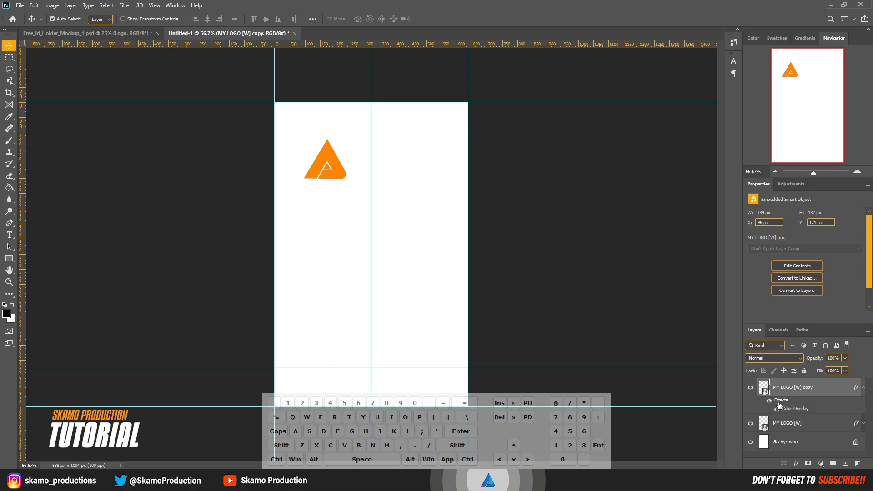
pyautogui.moveTo(781, 401); pyautogui.dragTo(858, 464)
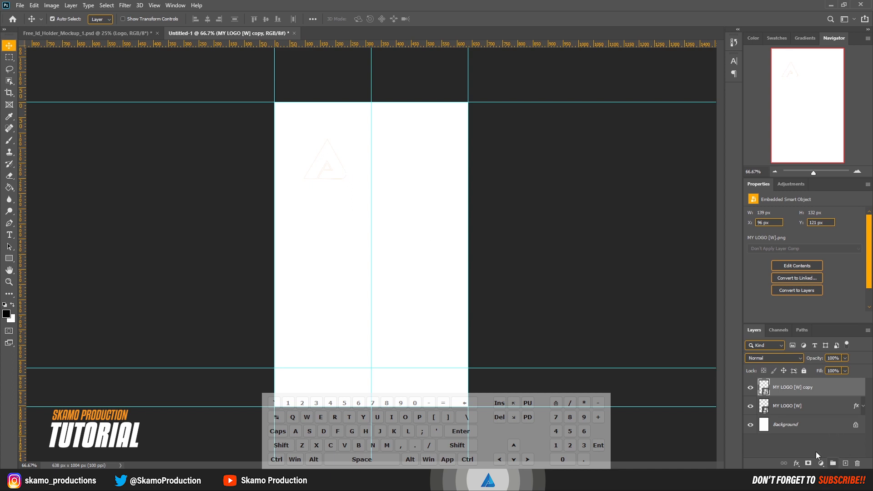
# Step: Add a Gradient Fill layer above the Background using the Foreground to Background preset
pyautogui.click(808, 438)
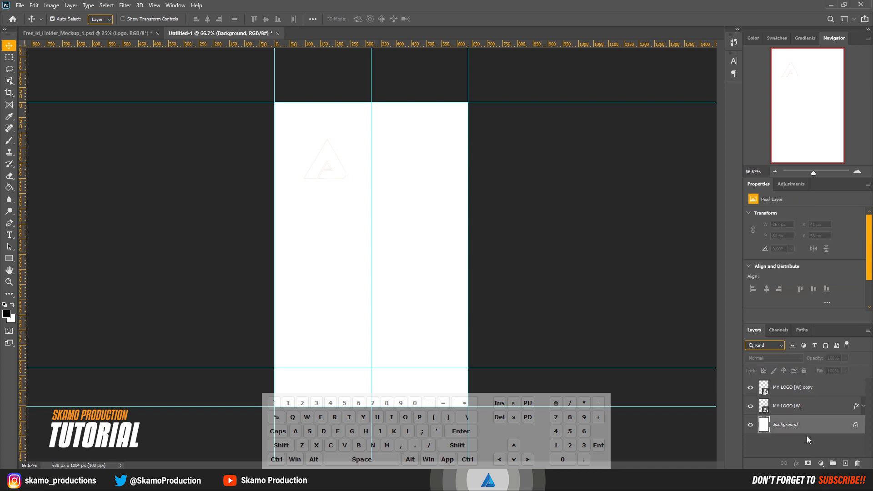
pyautogui.click(822, 463)
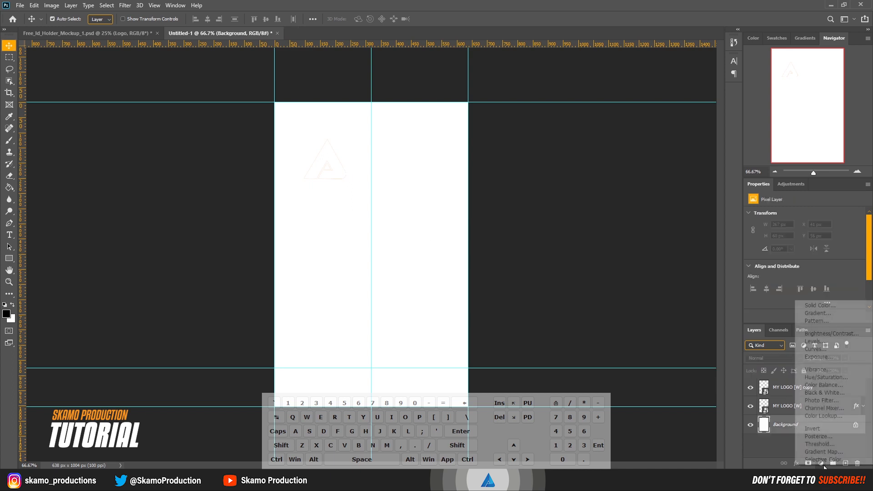
pyautogui.click(818, 314)
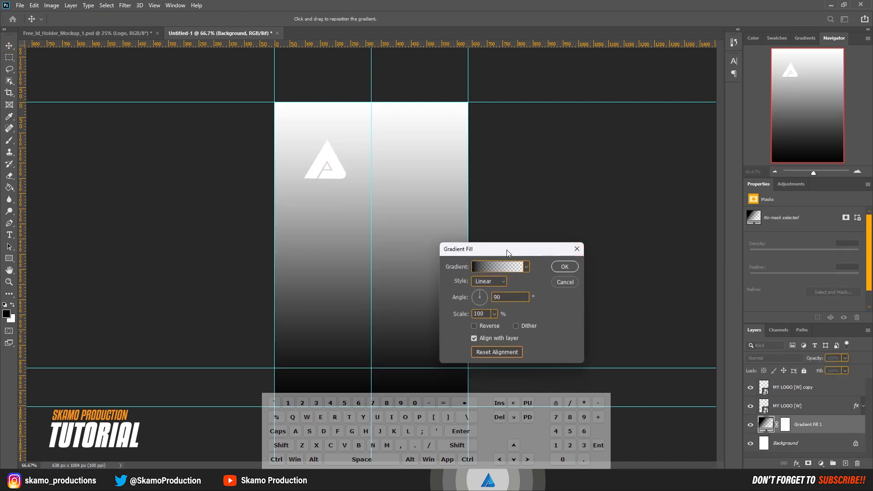
pyautogui.moveTo(499, 250); pyautogui.dragTo(484, 192)
pyautogui.click(492, 208)
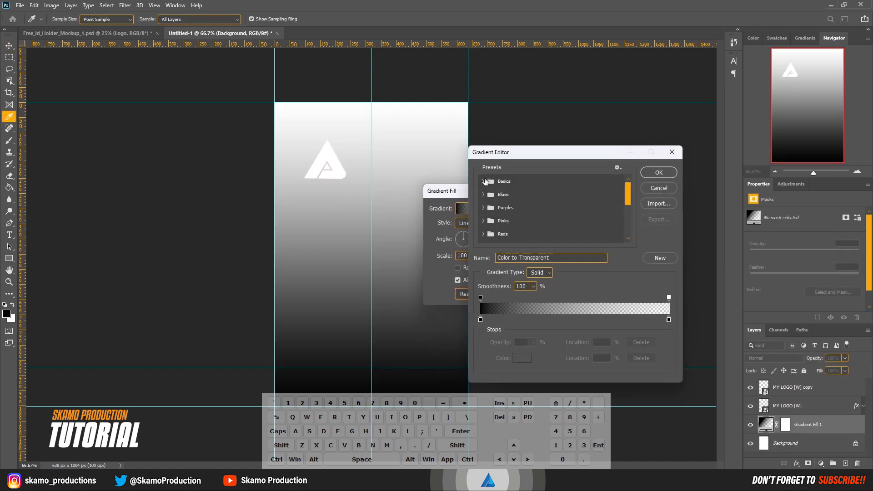
pyautogui.click(484, 181)
pyautogui.click(495, 196)
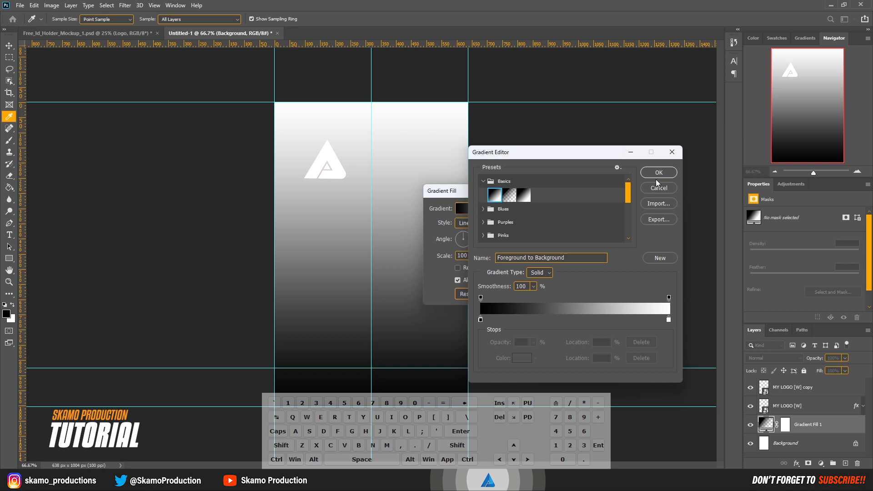
# Step: Set the gradient's left stop colour to light grey c5c5c5 and apply the gradient fill
pyautogui.click(481, 320)
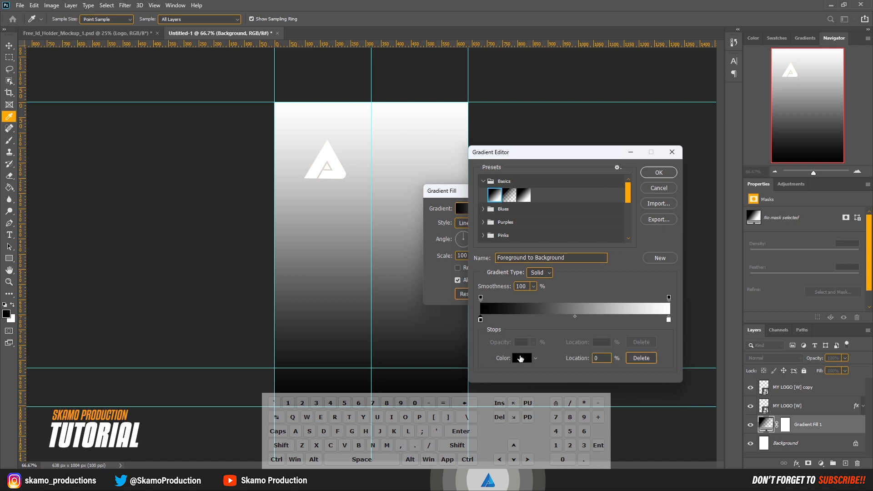
pyautogui.click(521, 358)
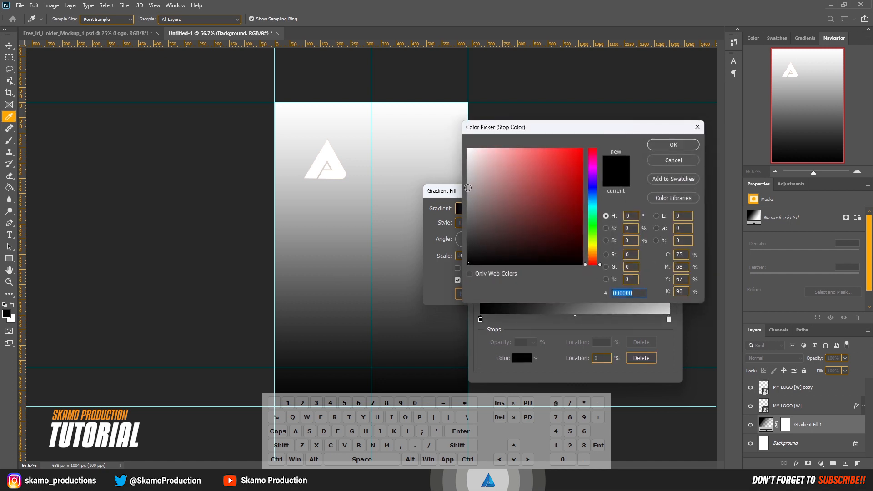
pyautogui.moveTo(468, 187); pyautogui.dragTo(466, 175)
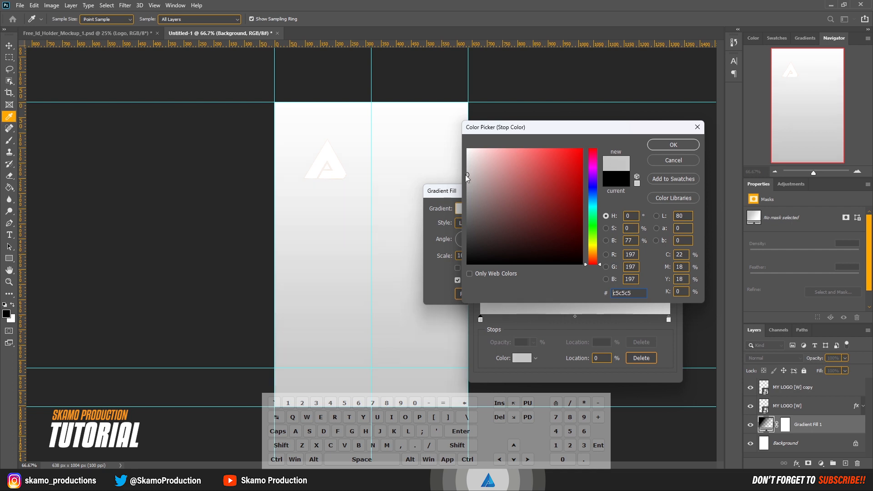
pyautogui.click(680, 147)
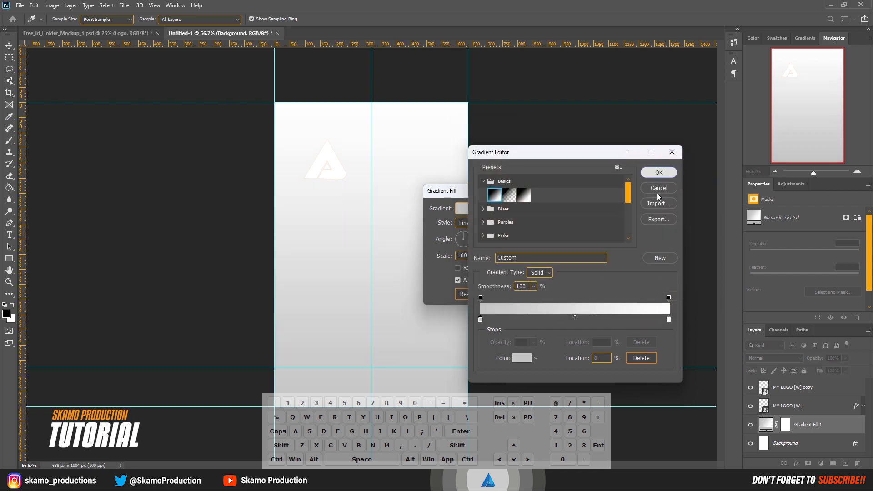
pyautogui.click(659, 173)
pyautogui.click(551, 208)
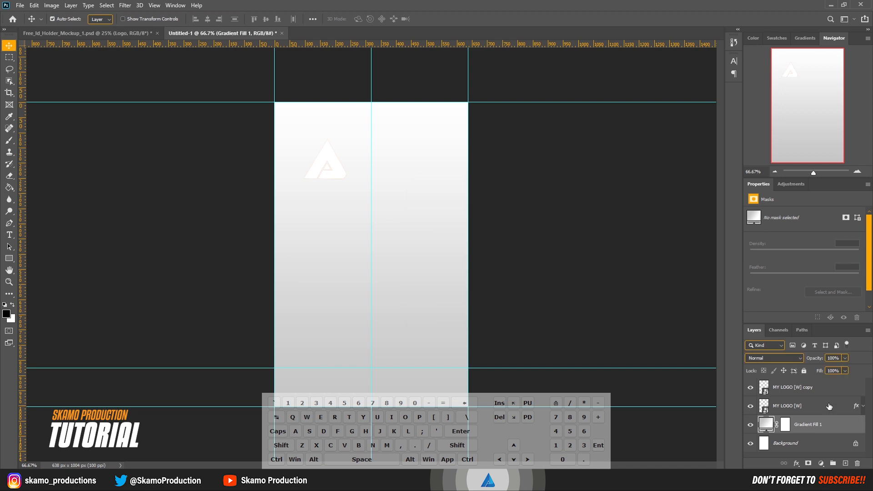
# Step: Move the white logo copy below the orange logo, enlarge it to about 320% and position it mostly off the card's left edge
pyautogui.moveTo(797, 394); pyautogui.dragTo(784, 419)
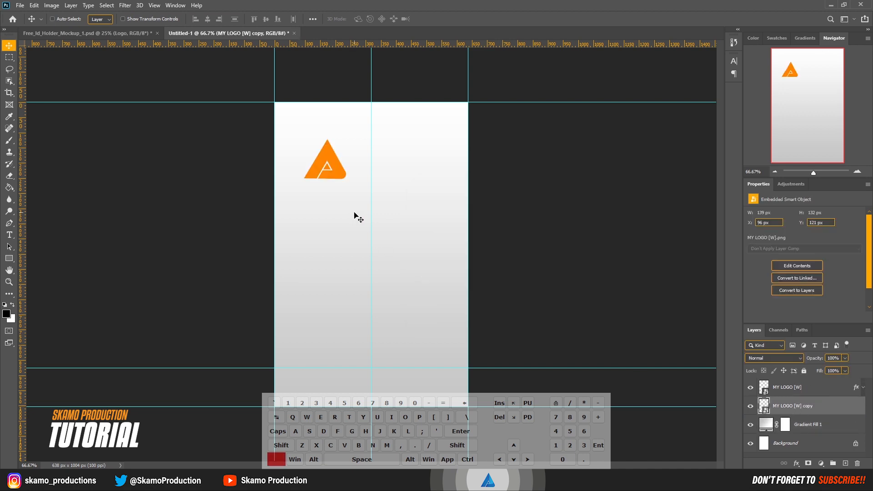
pyautogui.hotkey('ctrl', 't')
pyautogui.moveTo(346, 187); pyautogui.dragTo(455, 401)
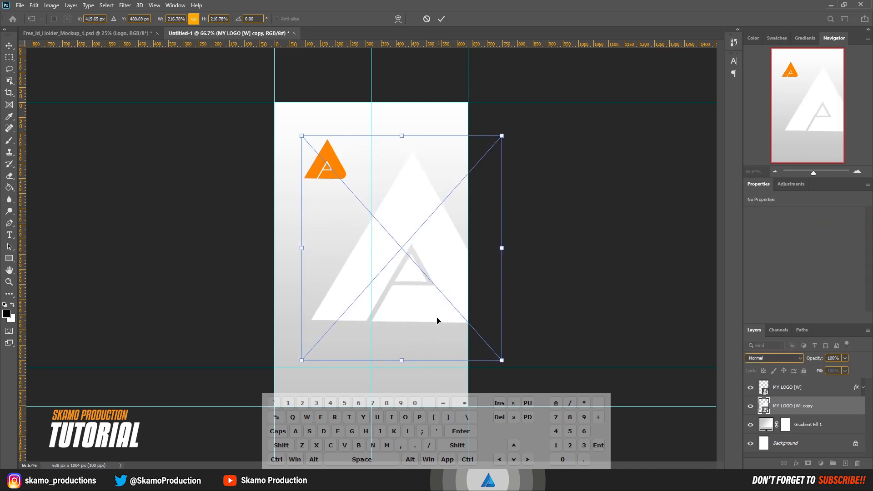
pyautogui.moveTo(436, 322); pyautogui.dragTo(315, 369)
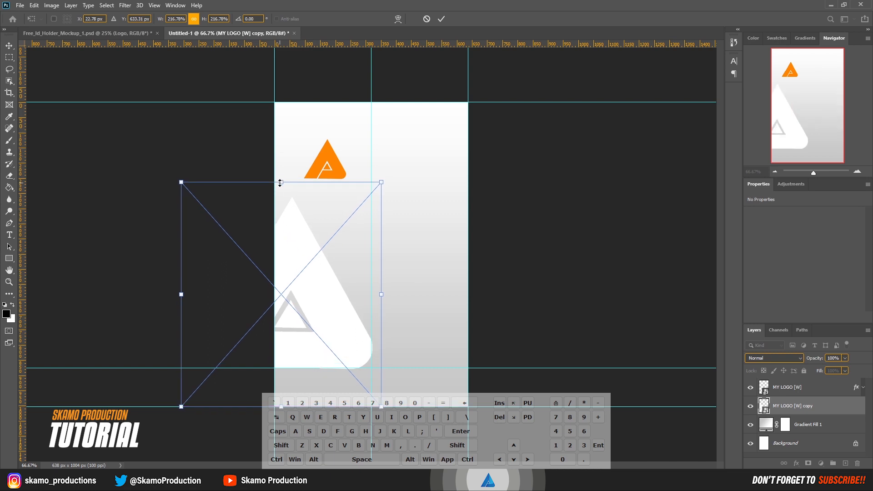
pyautogui.moveTo(280, 183); pyautogui.dragTo(269, 73)
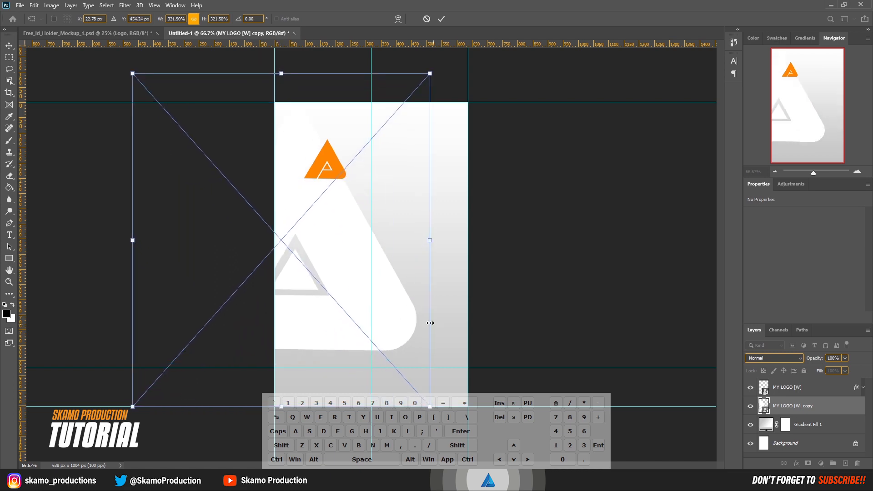
pyautogui.moveTo(356, 287); pyautogui.dragTo(322, 313)
pyautogui.moveTo(102, 264); pyautogui.dragTo(131, 263)
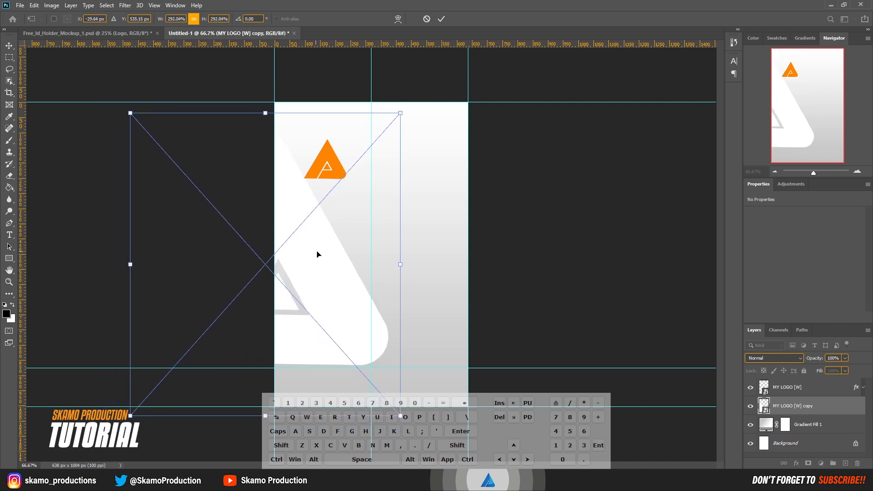
pyautogui.moveTo(317, 254); pyautogui.dragTo(312, 256)
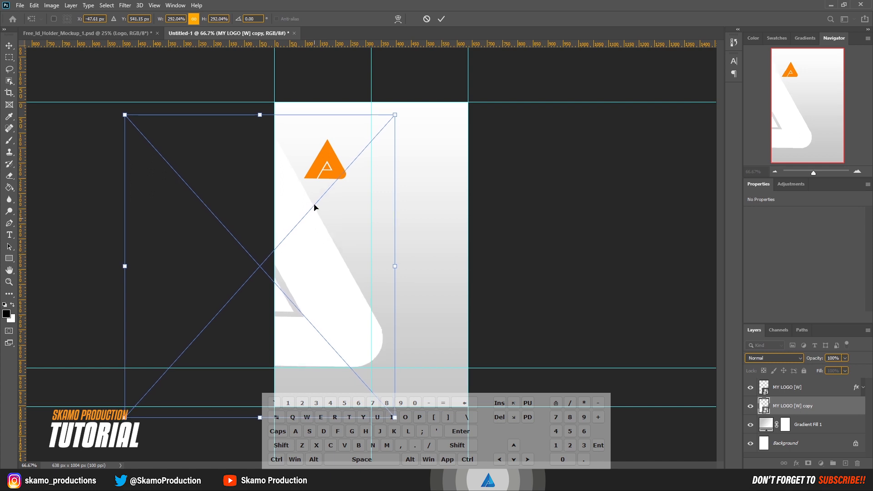
pyautogui.moveTo(260, 114); pyautogui.dragTo(258, 85)
pyautogui.moveTo(342, 288); pyautogui.dragTo(338, 295)
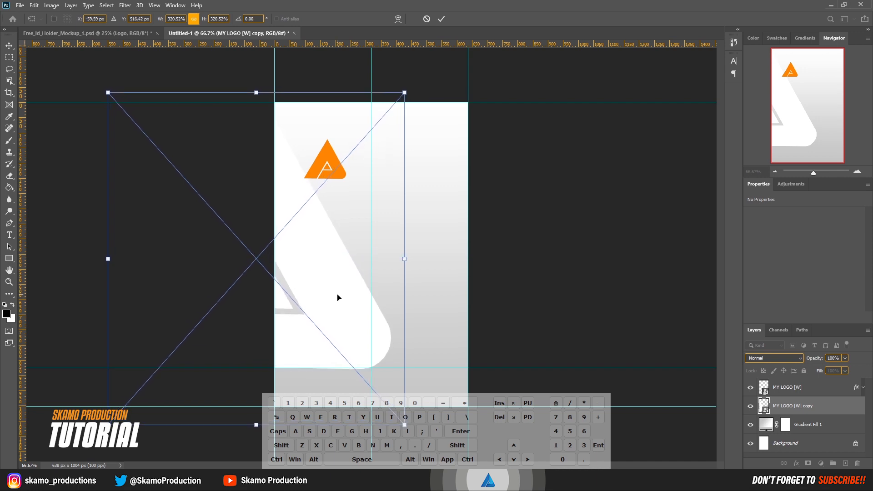
pyautogui.click(440, 18)
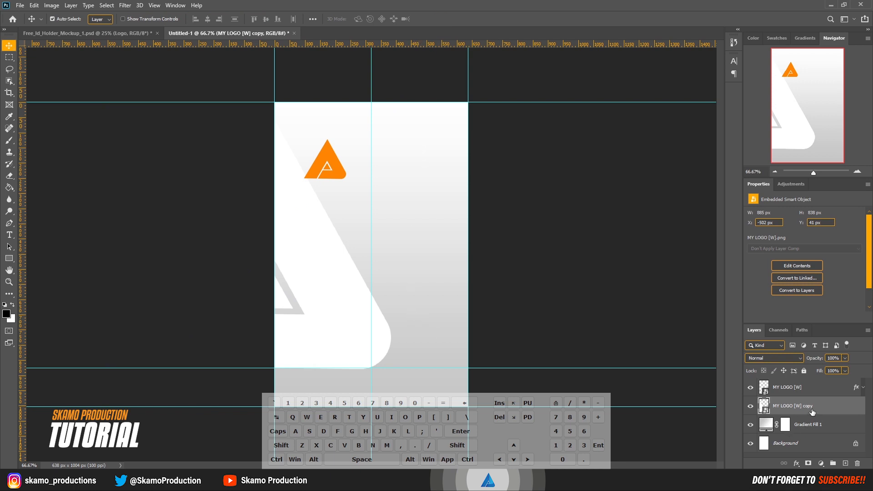
# Step: Duplicate the large white logo, flip the duplicate vertically and move it onto the card's right side
pyautogui.press('ctrl')
pyautogui.hotkey('ctrl', 'j')
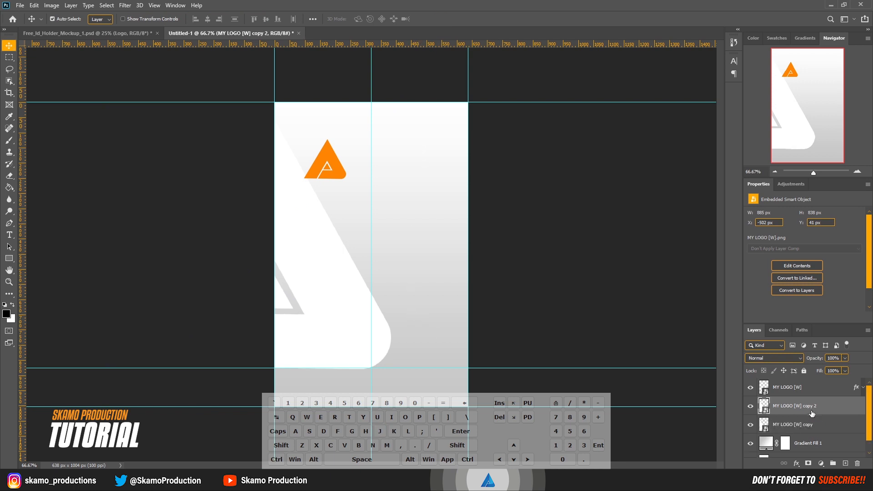
pyautogui.press('ctrl')
pyautogui.hotkey('ctrl', 't')
pyautogui.rightClick(341, 307)
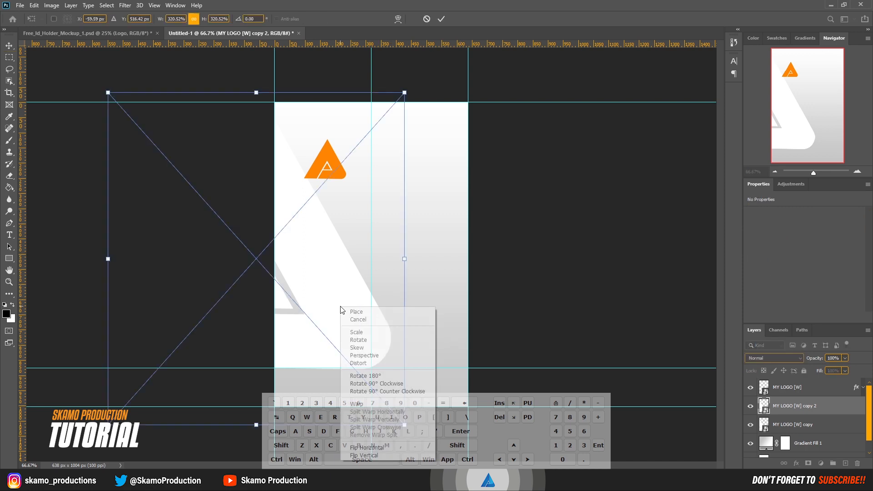
pyautogui.click(364, 456)
pyautogui.moveTo(355, 213); pyautogui.dragTo(555, 183)
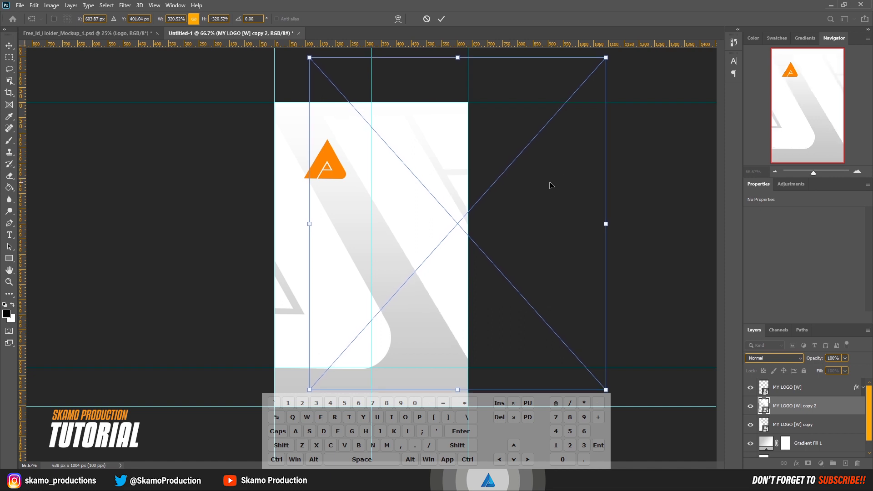
pyautogui.click(441, 20)
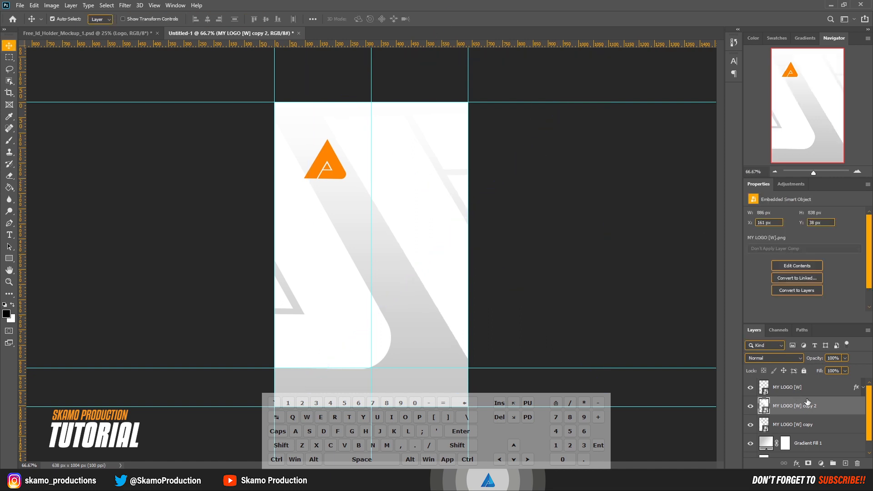
# Step: Group the two large white logo layers and set the group's blend mode to Soft Light with 72% opacity
pyautogui.keyDown('ctrl'); pyautogui.click(808, 431); pyautogui.keyUp('ctrl')
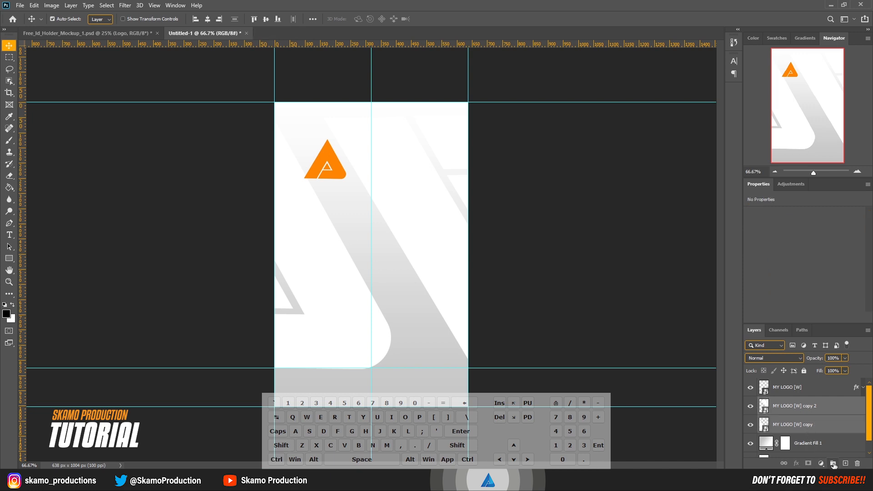
pyautogui.click(833, 463)
pyautogui.click(798, 359)
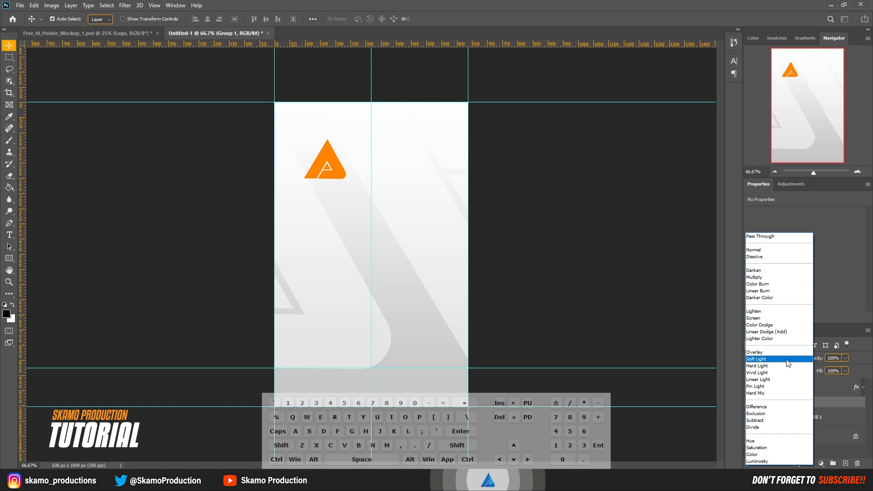
pyautogui.click(788, 359)
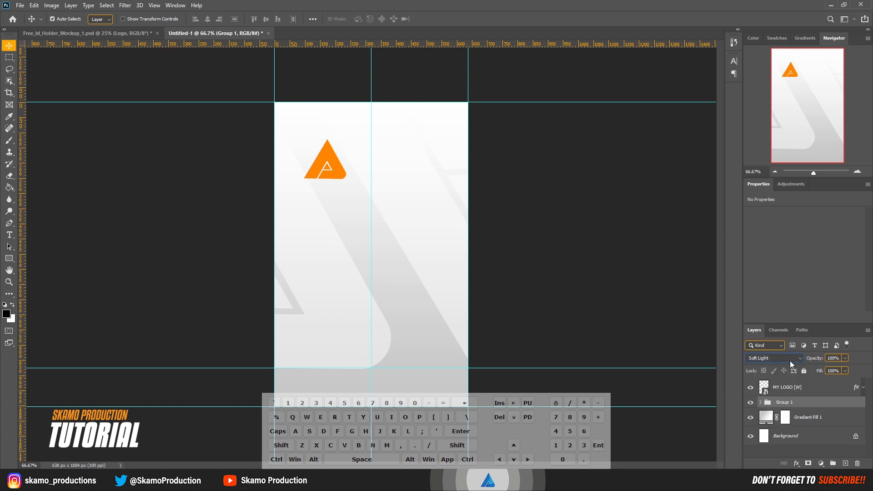
pyautogui.click(845, 358)
pyautogui.moveTo(834, 369); pyautogui.dragTo(834, 370)
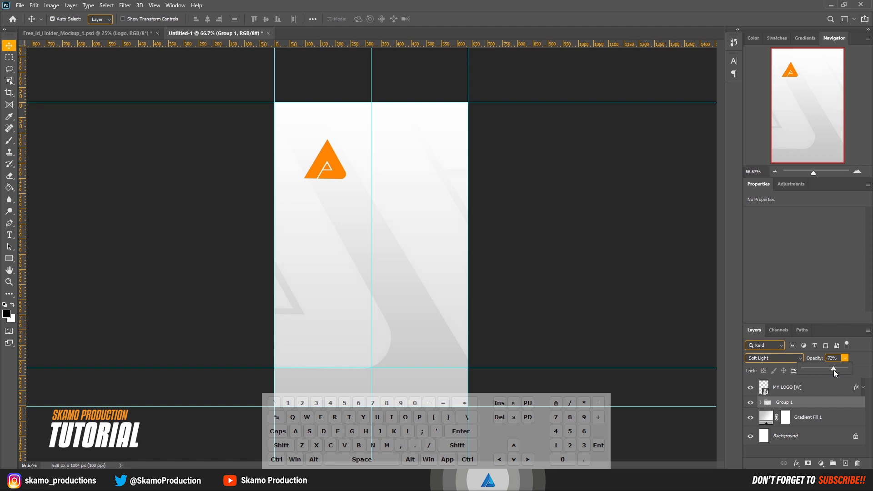
pyautogui.click(645, 298)
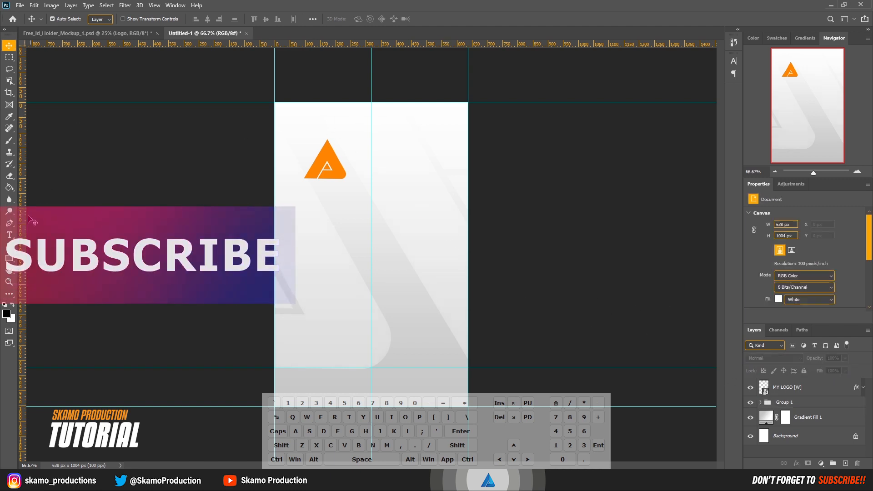
# Step: Create a text layer near the orange logo using Segoe UI Bold at 47 pt
pyautogui.click(9, 235)
pyautogui.click(348, 149)
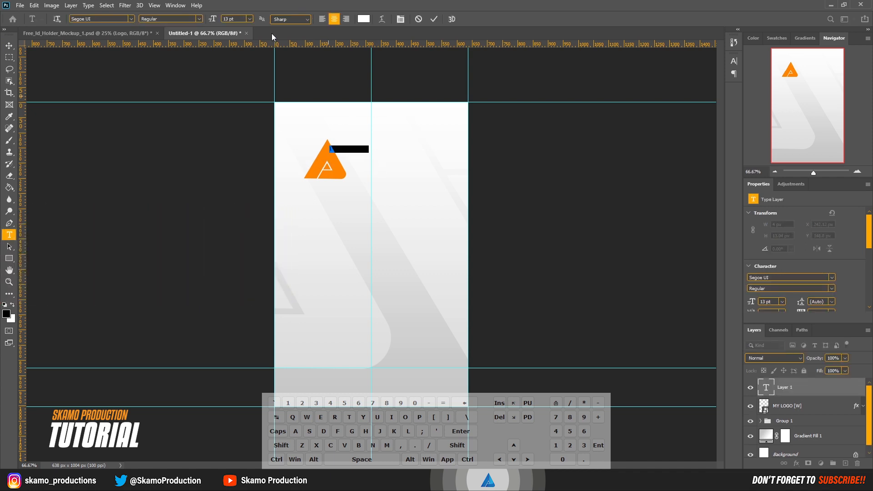
pyautogui.moveTo(214, 20); pyautogui.dragTo(228, 26)
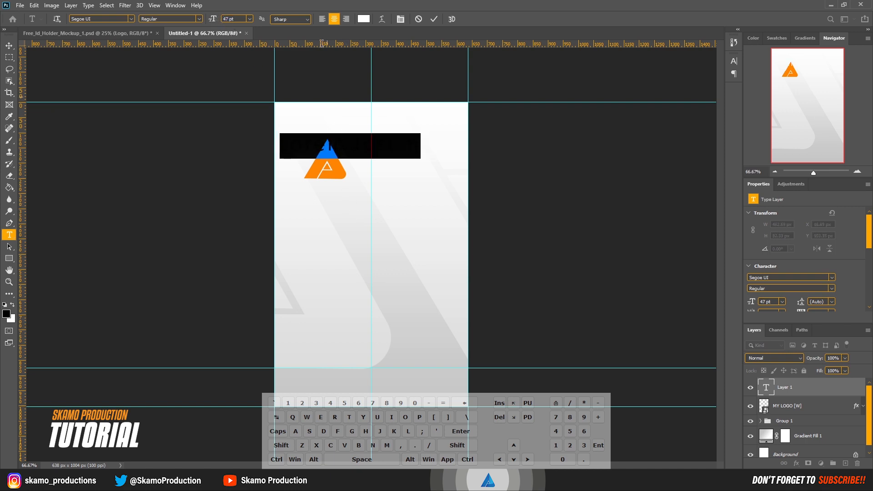
pyautogui.click(198, 19)
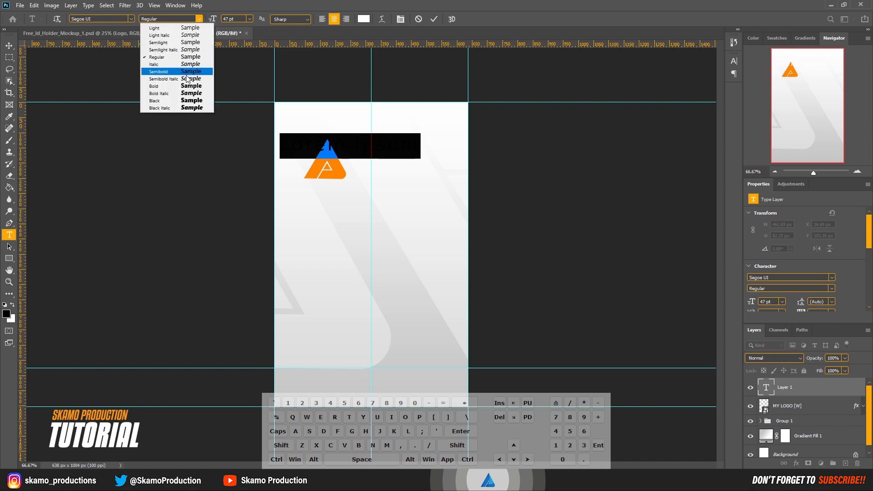
pyautogui.click(180, 91)
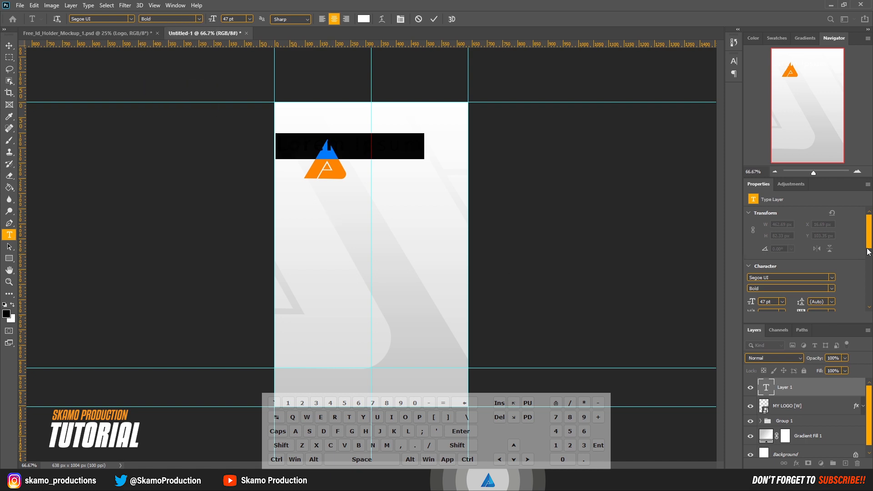
# Step: Set the text colour to dark grey 2d2d2d
pyautogui.scroll(-2, 847, 290)
pyautogui.click(821, 294)
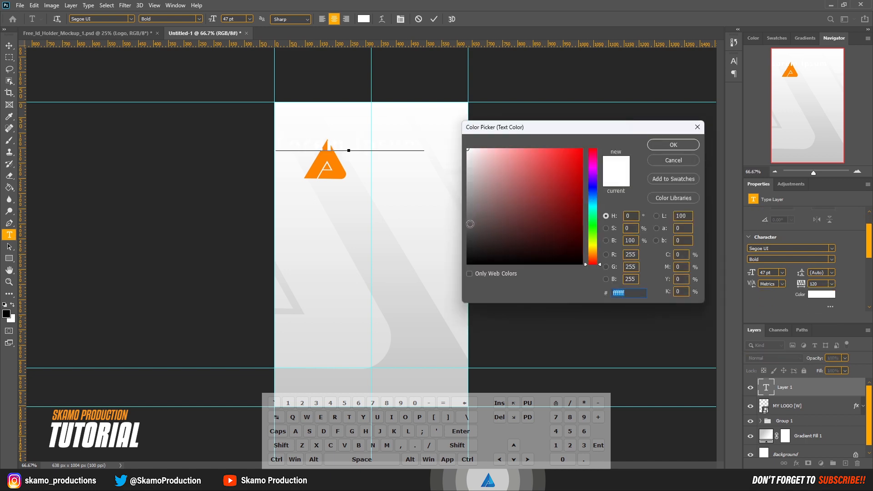
pyautogui.click(470, 244)
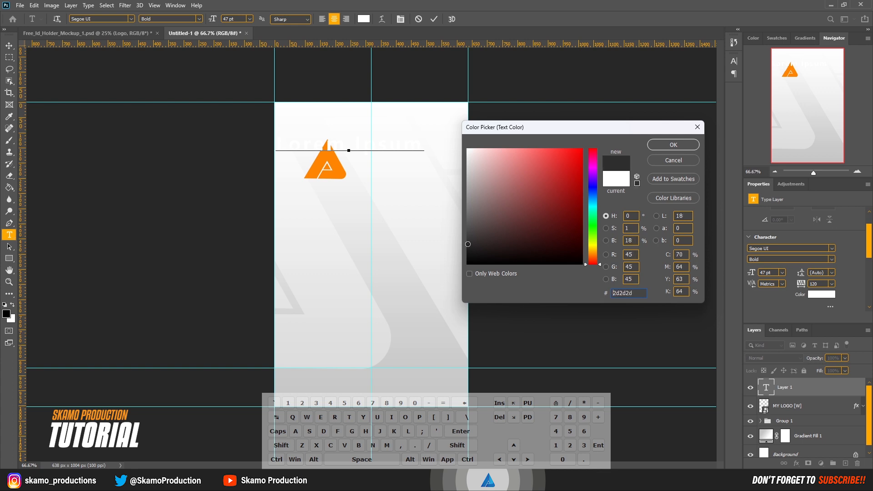
pyautogui.click(671, 145)
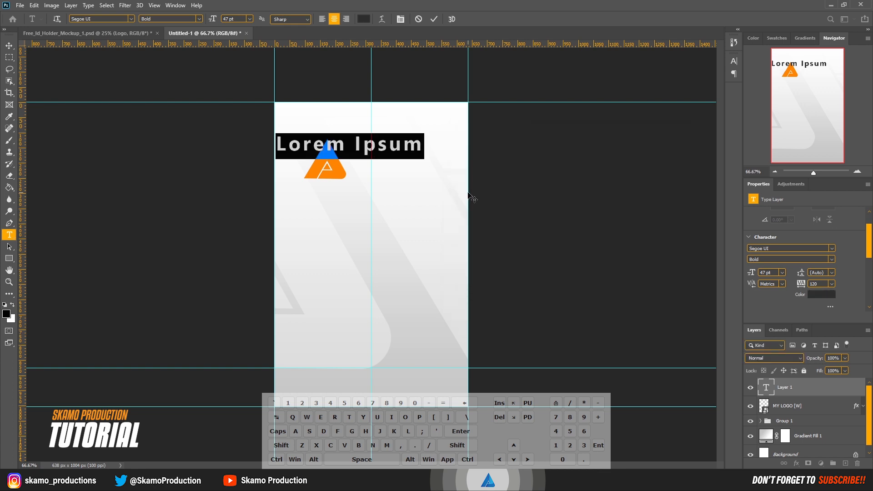
# Step: Type SKAMO and move the text to the right of the orange logo
pyautogui.press('shift')
pyautogui.write('SKAMO')
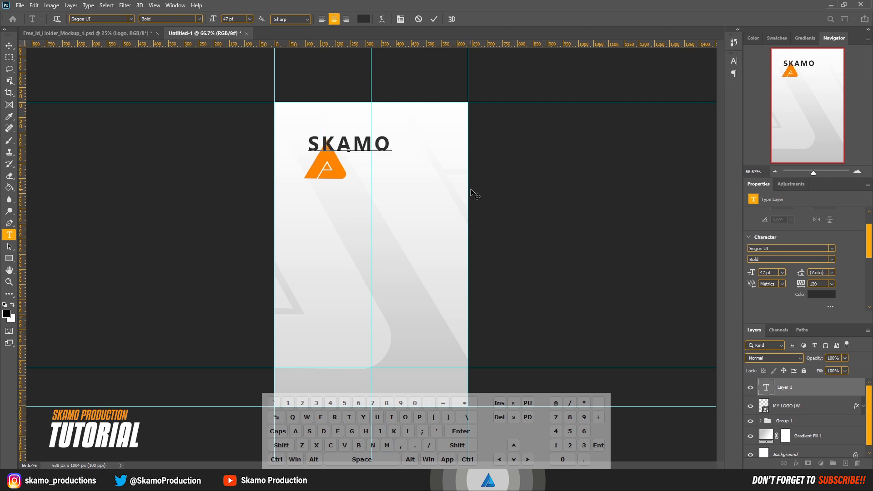
pyautogui.moveTo(384, 181); pyautogui.dragTo(429, 191)
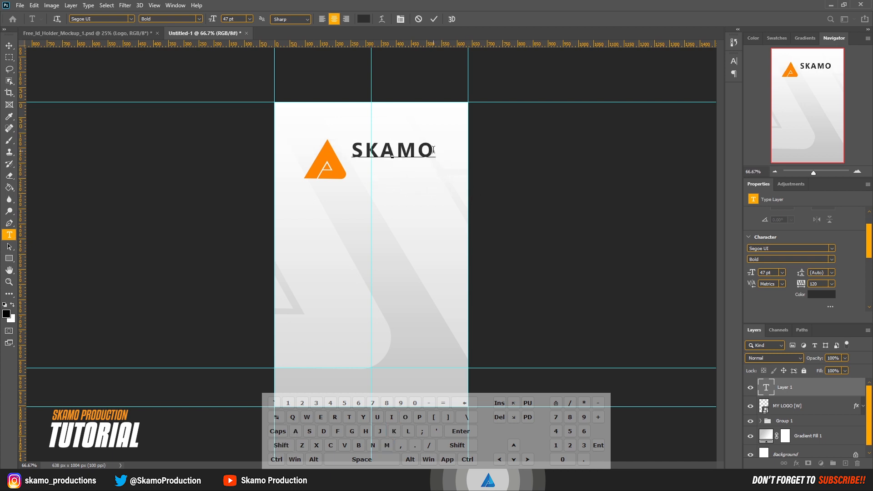
# Step: Set the SKAMO text's tracking to 0 and commit the text
pyautogui.moveTo(433, 150); pyautogui.dragTo(318, 146)
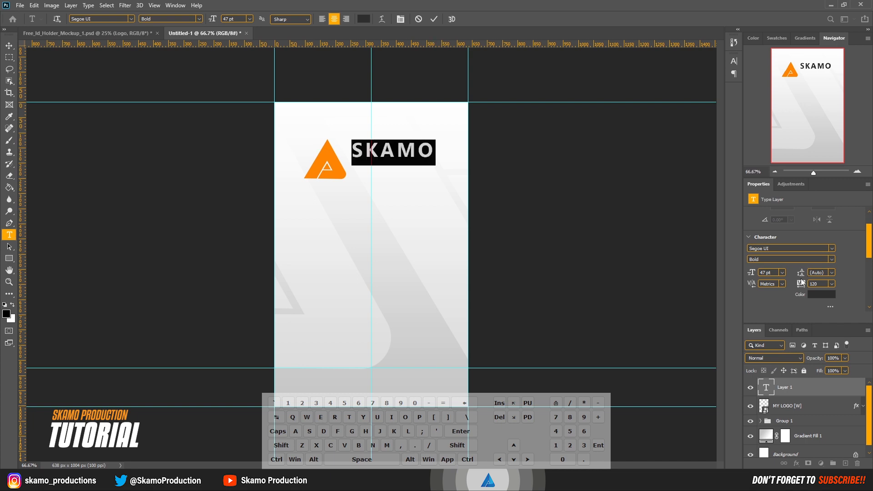
pyautogui.click(832, 284)
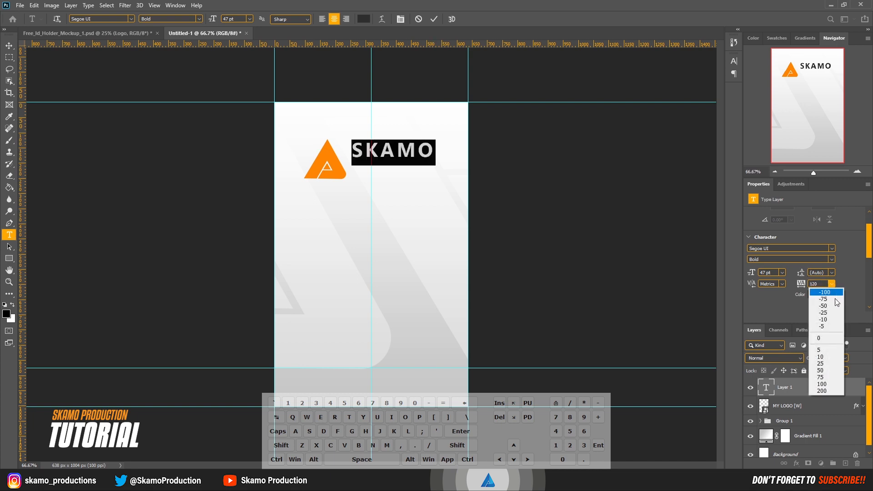
pyautogui.click(833, 338)
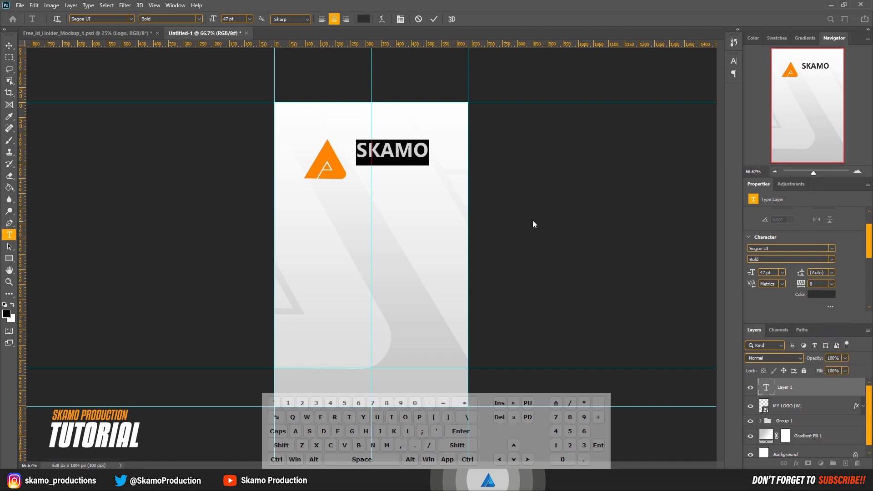
pyautogui.moveTo(424, 195)
pyautogui.mouseDown()
pyautogui.moveTo(415, 201)
pyautogui.moveTo(423, 195)
pyautogui.mouseUp()
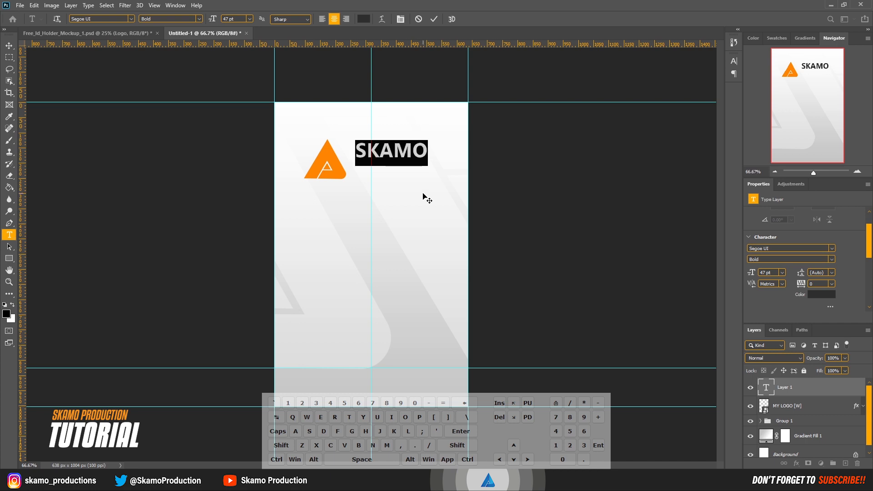
pyautogui.click(434, 19)
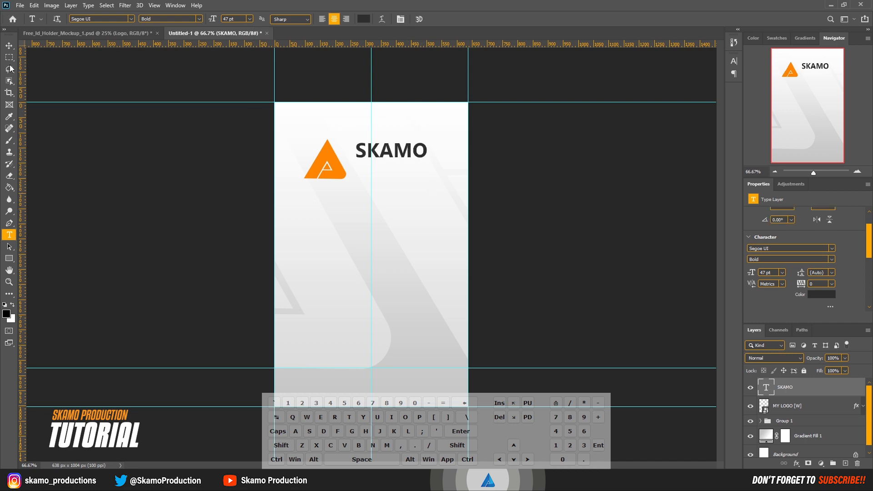
# Step: Duplicate the SKAMO text just below itself and retype the copy as PRODUCTION
pyautogui.click(9, 46)
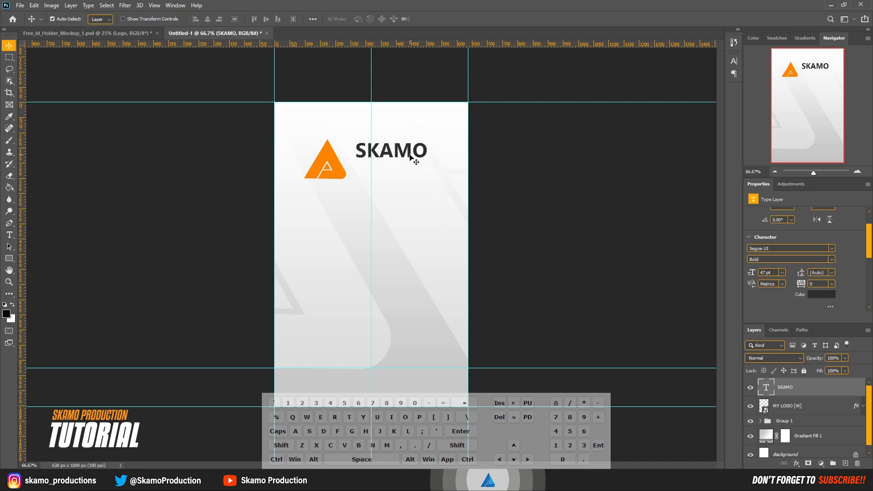
pyautogui.moveTo(410, 153); pyautogui.dragTo(412, 173)
pyautogui.doubleClick(430, 180)
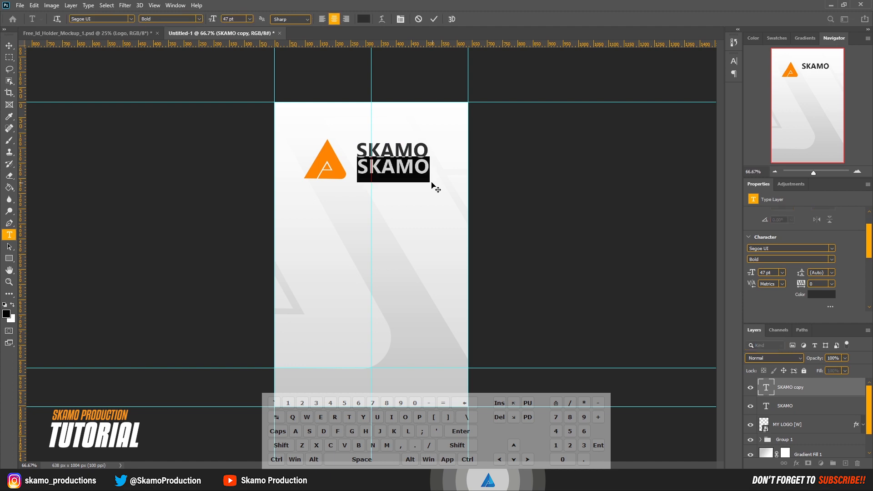
pyautogui.press('shift')
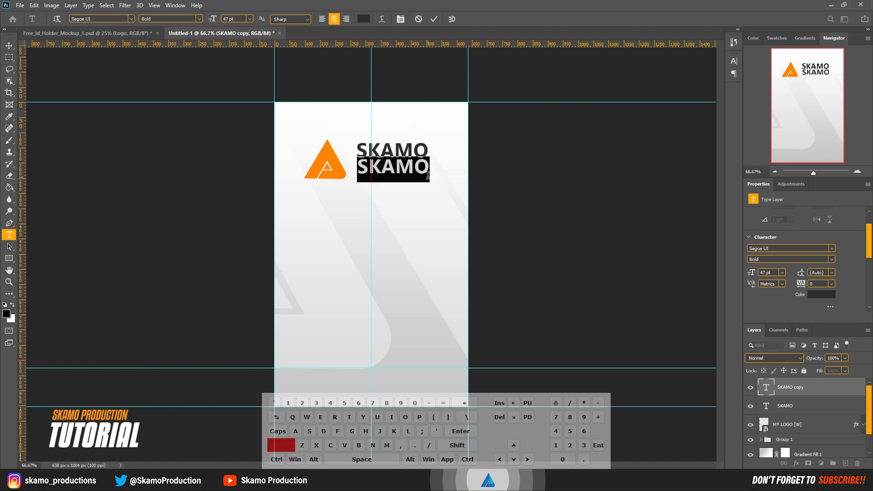
pyautogui.write('PRODUC')
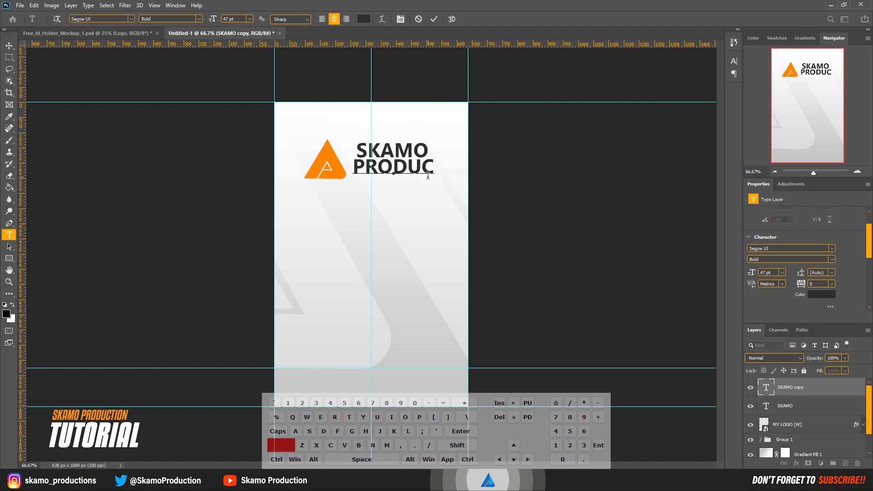
pyautogui.write('TION')
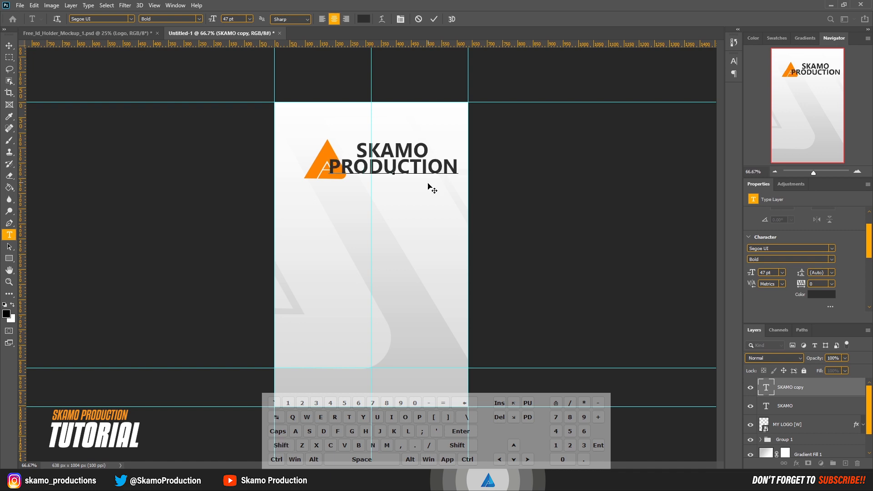
# Step: Set the PRODUCTION text to Segoe UI Regular at 32 pt and commit it
pyautogui.hotkey('ctrl', 'a')
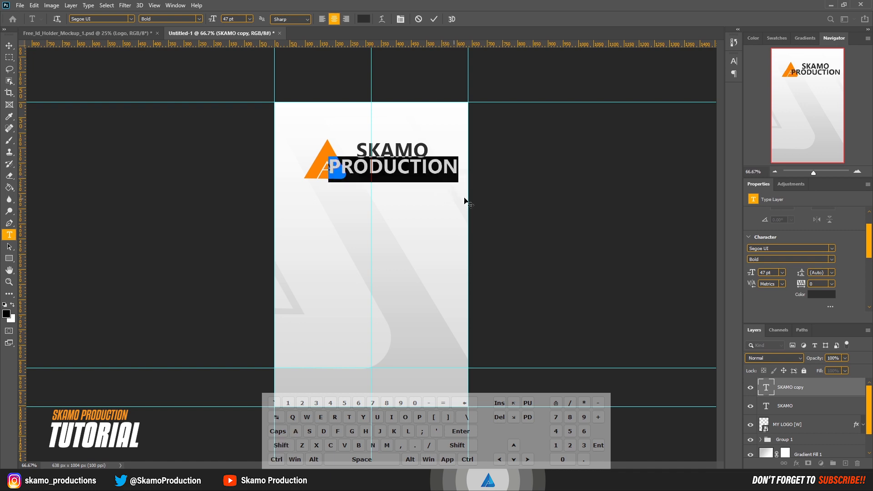
pyautogui.click(832, 260)
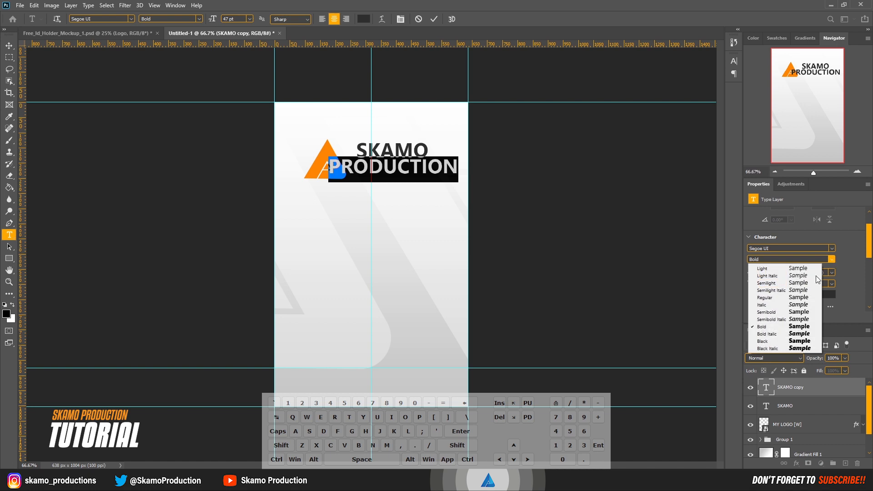
pyautogui.click(772, 299)
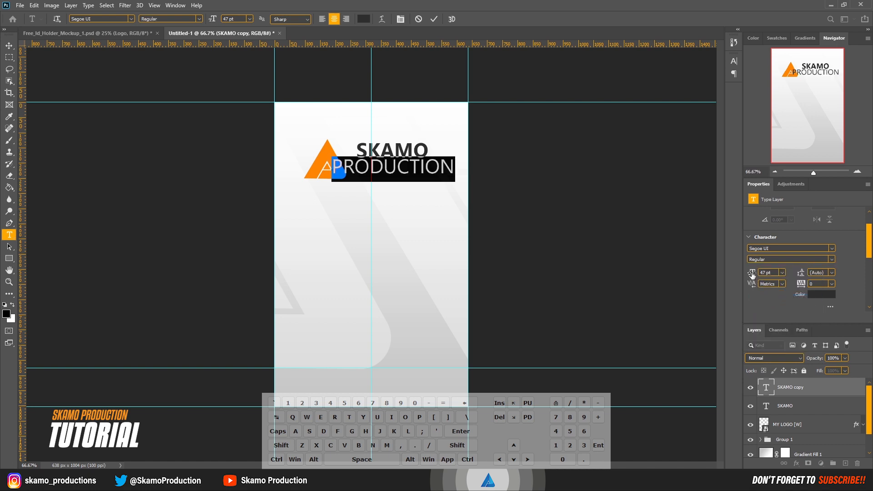
pyautogui.moveTo(753, 273); pyautogui.dragTo(746, 274)
pyautogui.click(435, 19)
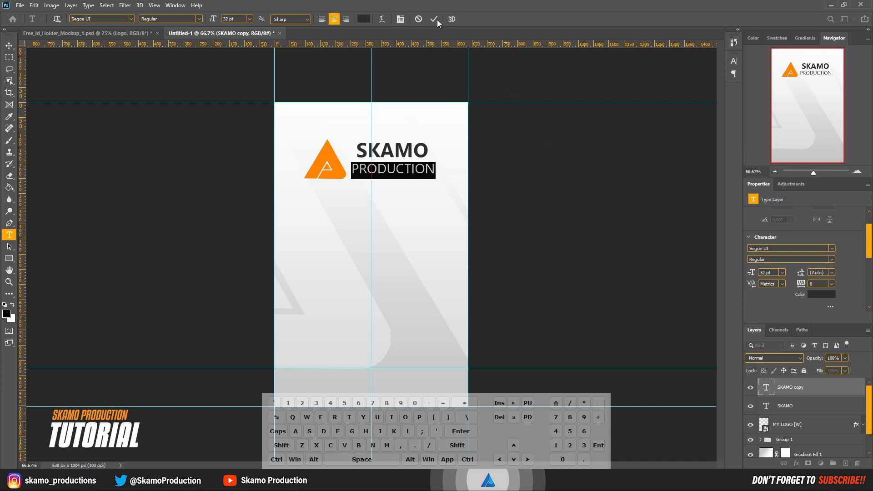
# Step: Nudge the PRODUCTION text up closer to SKAMO
pyautogui.press('v')
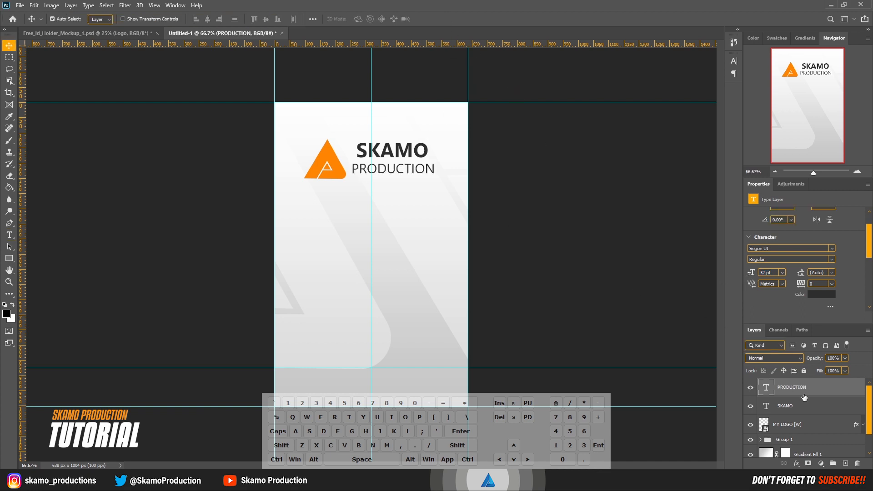
pyautogui.press('Up')
pyautogui.press('Up')
pyautogui.press('Up')
pyautogui.press('Up')
pyautogui.press('Up')
pyautogui.press('Up')
pyautogui.press('Up')
pyautogui.press('Up')
pyautogui.press('Up')
pyautogui.press('Up')
pyautogui.press('Up')
pyautogui.press('Up')
pyautogui.press('Up')
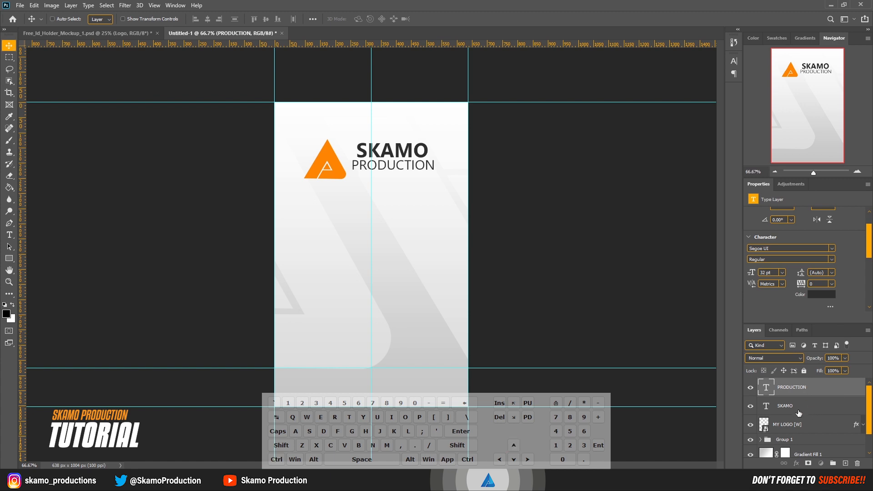
# Step: Select both text layers and move them slightly to the right
pyautogui.keyDown('ctrl'); pyautogui.click(799, 413); pyautogui.keyUp('ctrl')
pyautogui.press('ctrl')
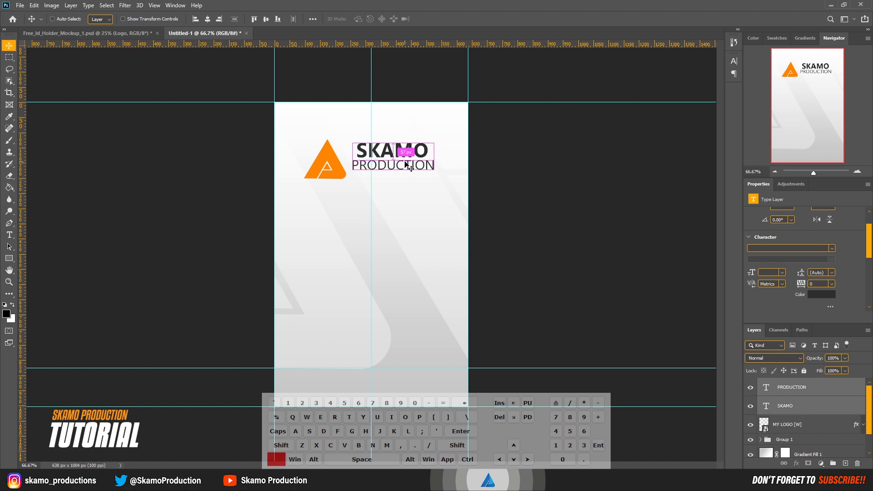
pyautogui.moveTo(406, 167); pyautogui.dragTo(414, 171)
# Step: Scale the orange logo down to about 114 x 109 px
pyautogui.click(339, 178)
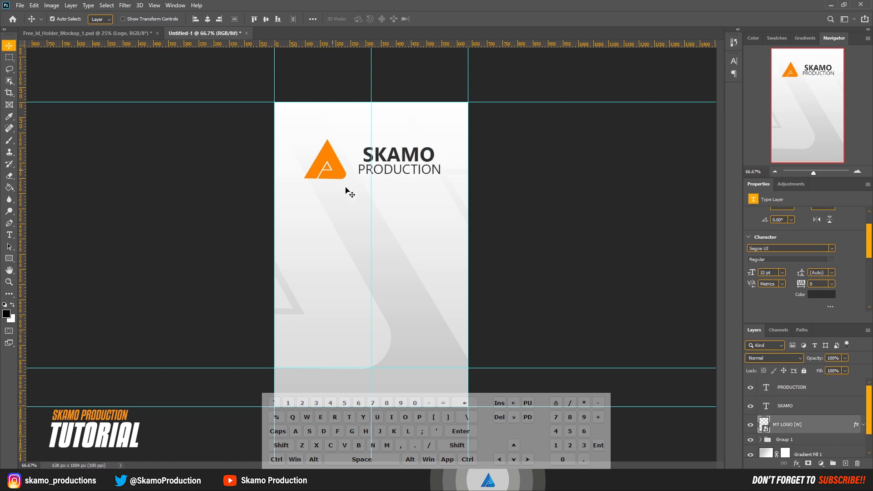
pyautogui.press('ctrl')
pyautogui.hotkey('ctrl', 't')
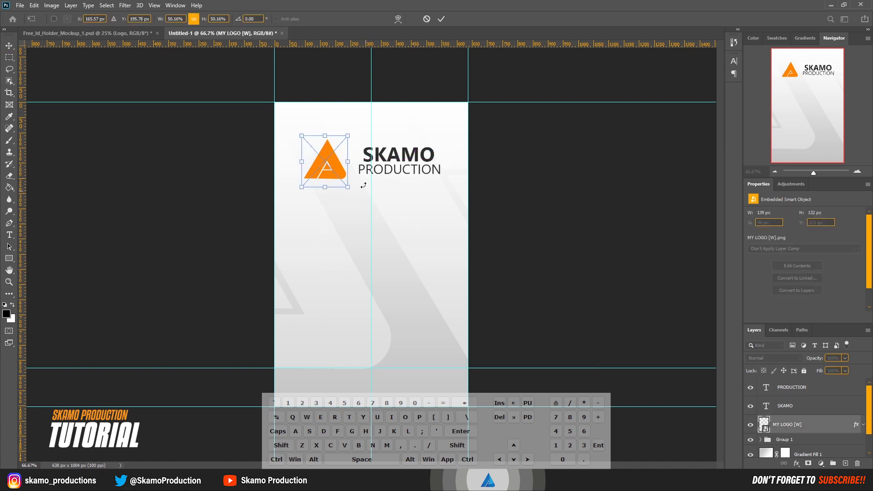
pyautogui.moveTo(349, 161); pyautogui.dragTo(344, 167)
pyautogui.click(441, 19)
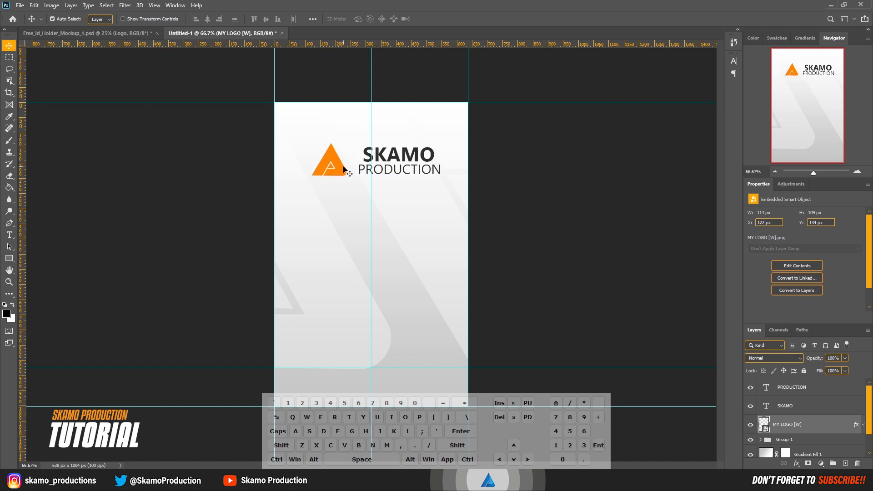
# Step: Select both text layers and nudge them slightly left toward the logo
pyautogui.click(793, 401)
pyautogui.keyDown('ctrl'); pyautogui.click(777, 394); pyautogui.keyUp('ctrl')
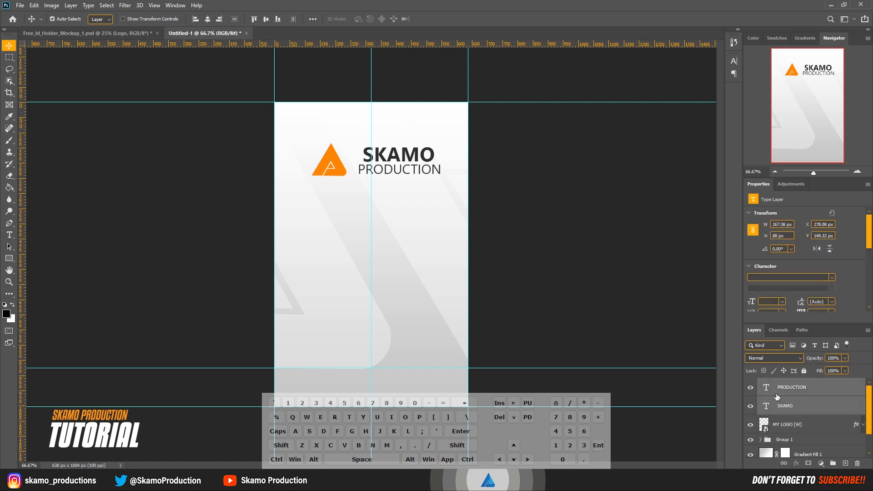
pyautogui.press('Left')
pyautogui.press('Left')
pyautogui.press('Left')
pyautogui.press('Left')
pyautogui.press('Left')
pyautogui.press('Left')
pyautogui.press('Left')
pyautogui.press('Left')
pyautogui.press('Left')
pyautogui.press('Left')
pyautogui.press('Left')
pyautogui.press('Left')
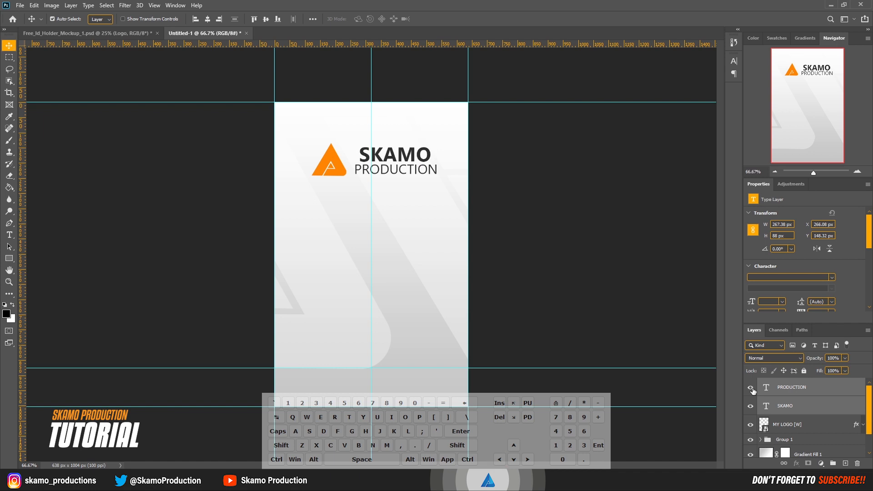
pyautogui.click(627, 325)
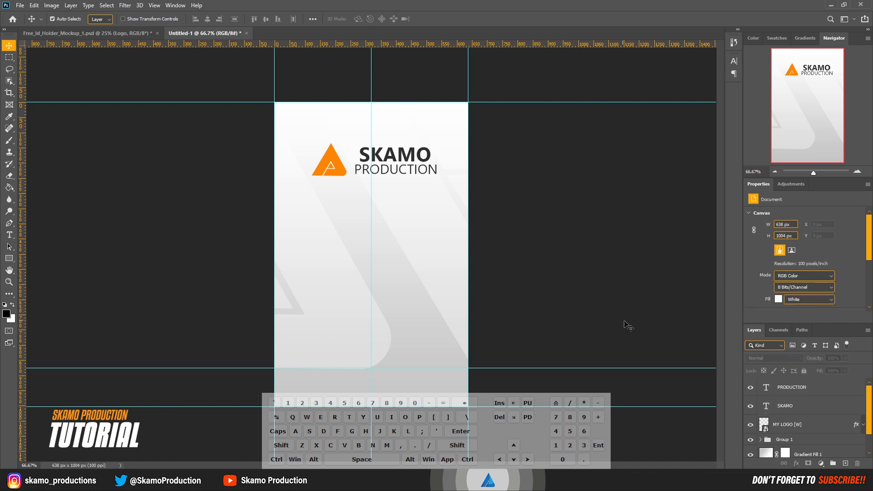
# Step: Group the logo and both text layers and name the group MAIN E
pyautogui.click(806, 426)
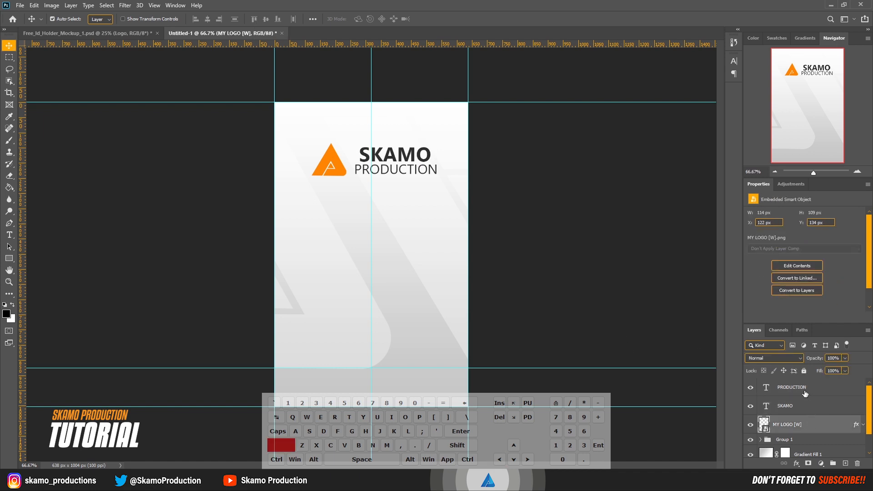
pyautogui.keyDown('shift'); pyautogui.click(806, 395); pyautogui.keyUp('shift')
pyautogui.click(834, 464)
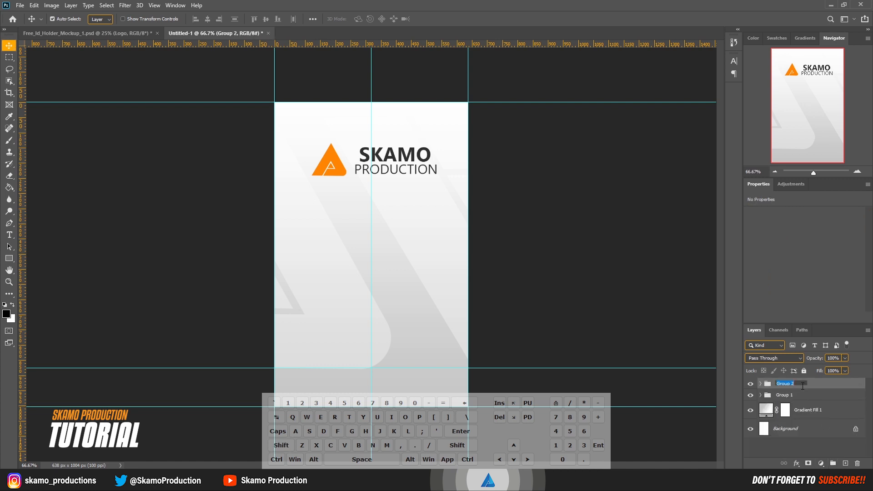
pyautogui.write('MAI')
pyautogui.press('BackSpace')
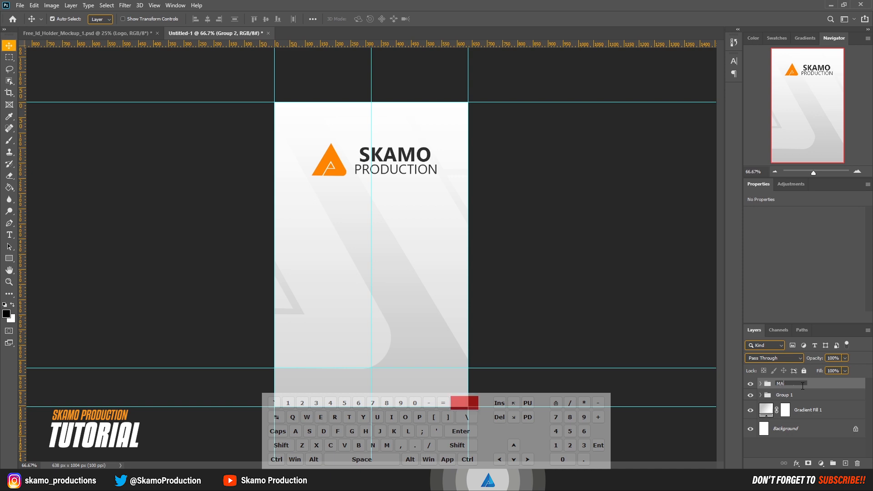
pyautogui.write('IN')
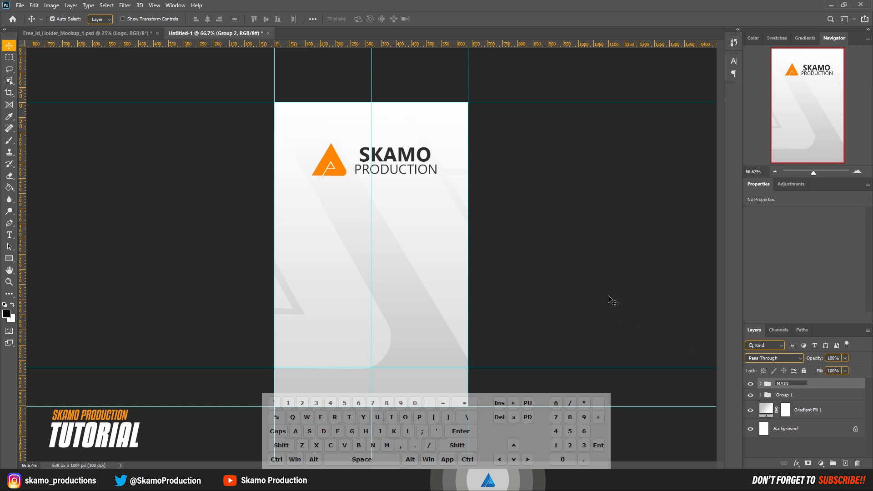
pyautogui.press('shift')
pyautogui.write('E')
pyautogui.press('Return')
# Step: Draw a black circle about 309 px wide below the logo with the Ellipse tool
pyautogui.click(9, 258)
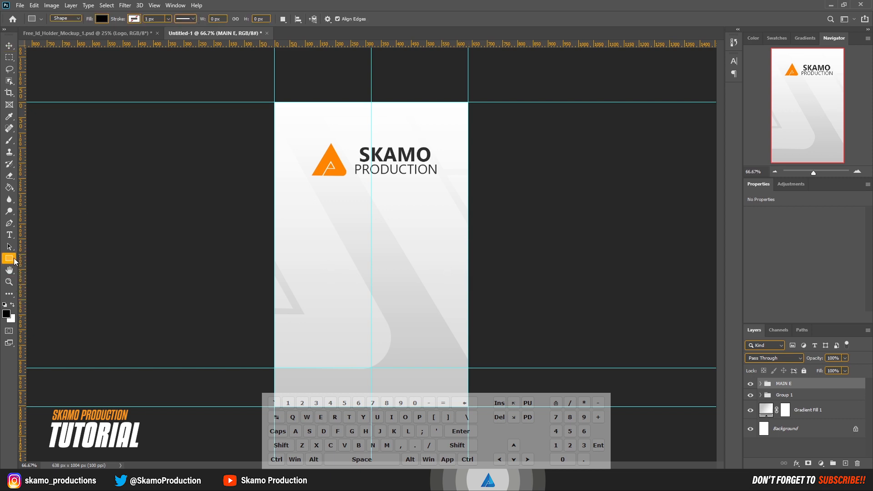
pyautogui.rightClick(15, 262)
pyautogui.click(44, 277)
pyautogui.moveTo(331, 237); pyautogui.dragTo(423, 337)
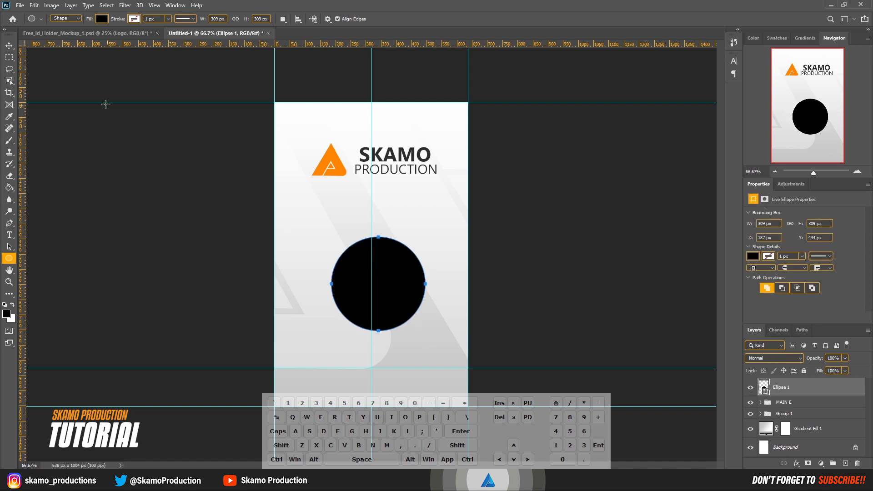
# Step: Move the circle up toward the middle of the card
pyautogui.click(9, 46)
pyautogui.moveTo(399, 282); pyautogui.dragTo(390, 265)
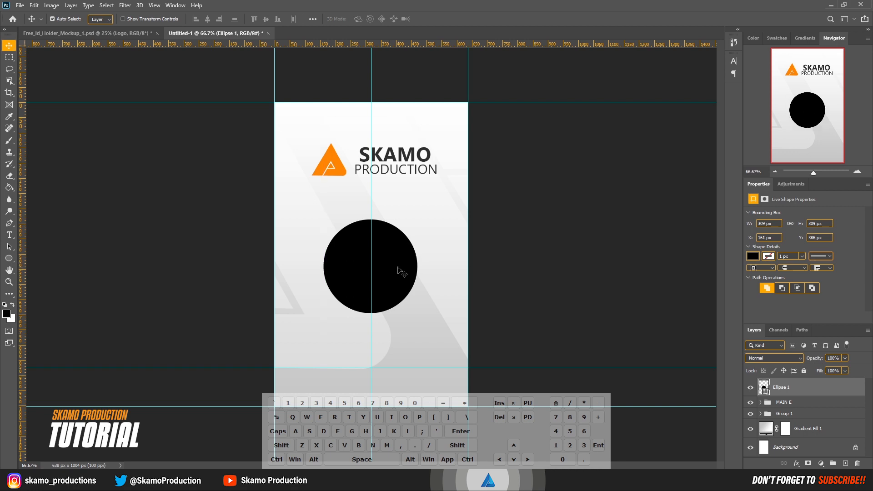
pyautogui.press('Up')
pyautogui.press('Up')
pyautogui.press('Up')
pyautogui.press('Up')
pyautogui.press('Up')
pyautogui.press('Up')
pyautogui.press('Up')
pyautogui.press('Up')
pyautogui.press('Up')
pyautogui.press('Up')
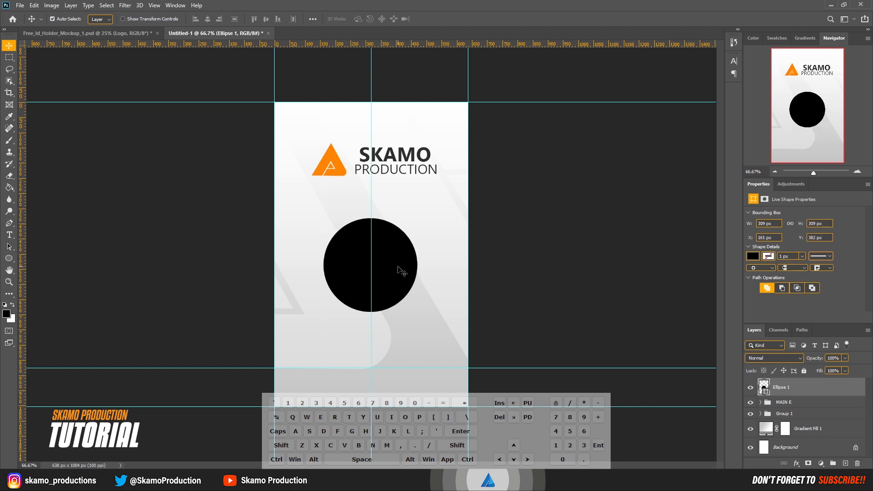
pyautogui.press('Up')
pyautogui.press('Up')
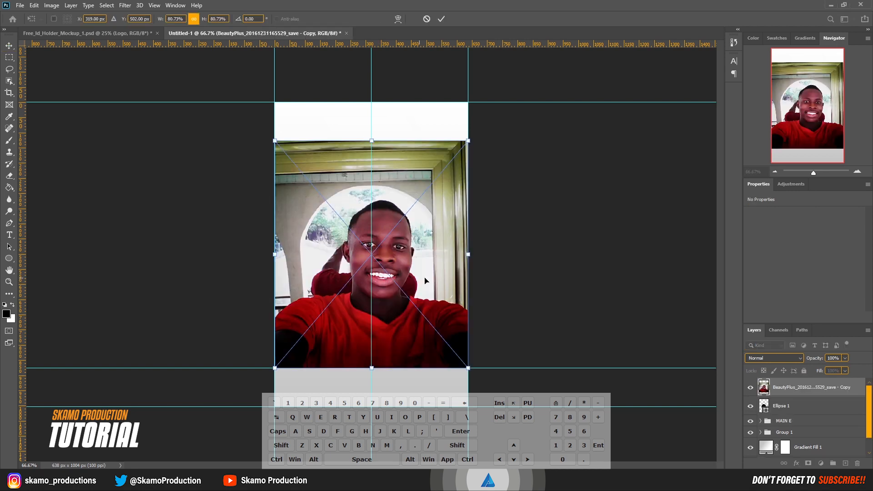
# Step: Scale the placed photo down and clip it into the circle
pyautogui.moveTo(469, 255); pyautogui.dragTo(421, 276)
pyautogui.click(441, 18)
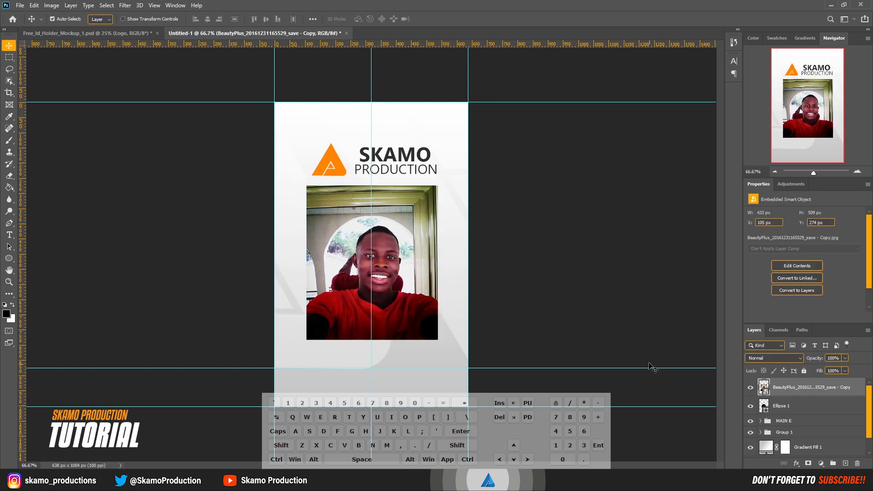
pyautogui.rightClick(804, 392)
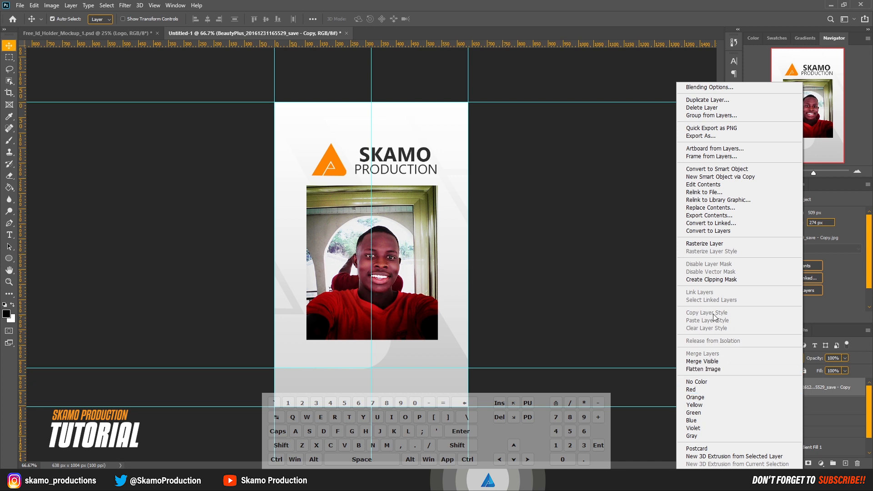
pyautogui.click(707, 280)
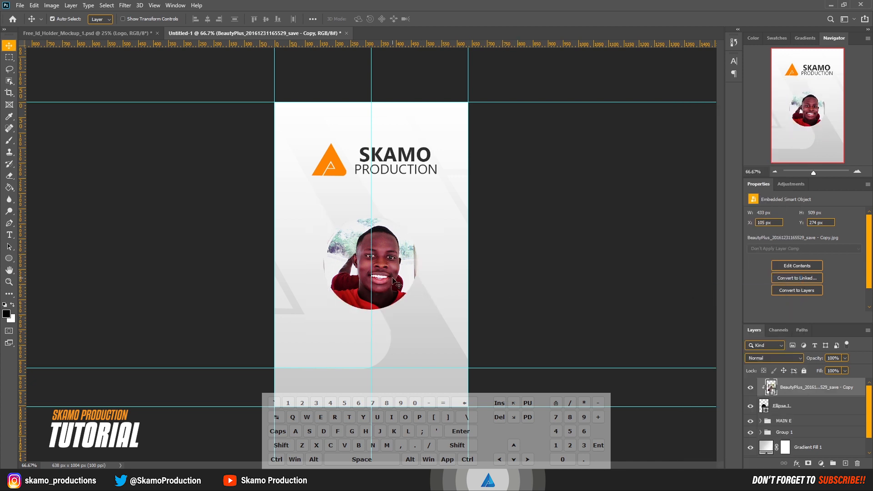
# Step: Reposition the photo so the face sits centred inside the circle
pyautogui.moveTo(397, 280); pyautogui.dragTo(385, 279)
pyautogui.press('Right')
pyautogui.press('Right')
pyautogui.press('Right')
pyautogui.press('Right')
pyautogui.press('Right')
pyautogui.press('Right')
pyautogui.press('Right')
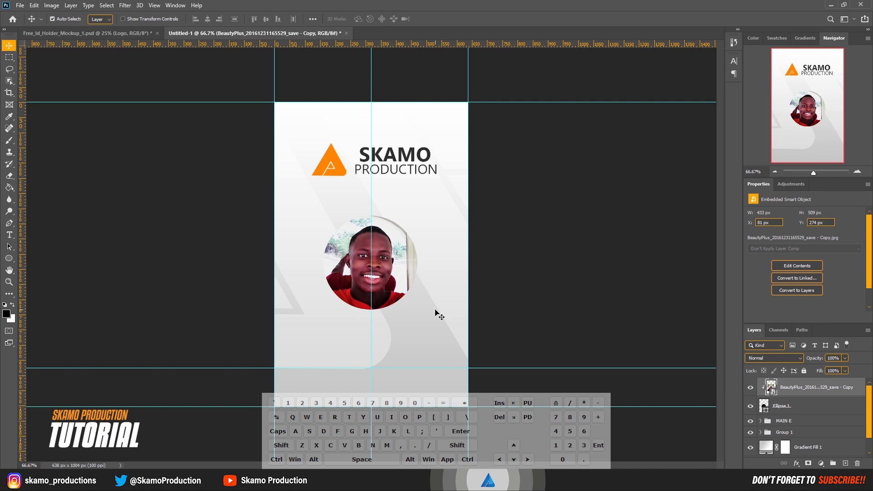
pyautogui.press('Right')
pyautogui.press('Right')
pyautogui.press('Right')
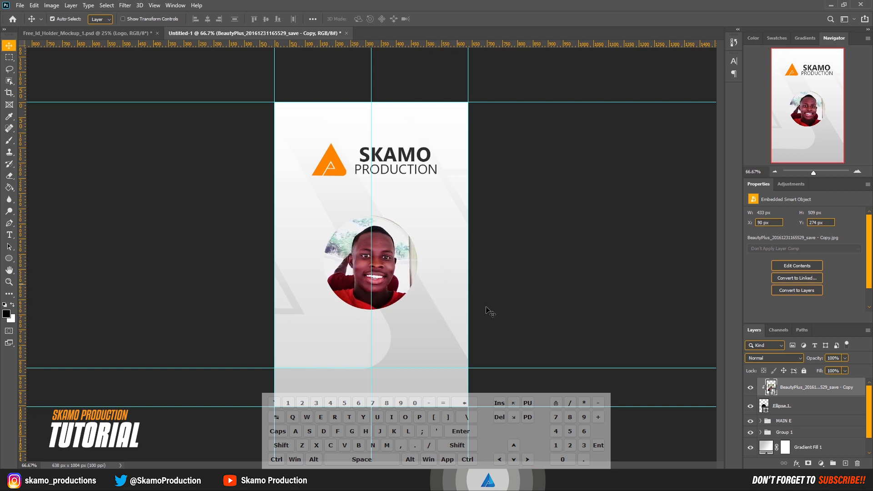
# Step: Group the photo and circle layers and name the group IMAGE
pyautogui.keyDown('ctrl'); pyautogui.click(808, 407); pyautogui.keyUp('ctrl')
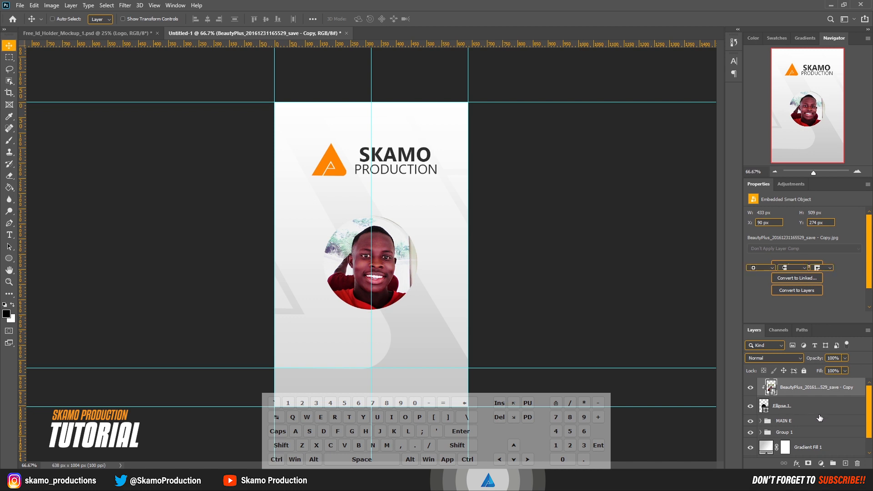
pyautogui.click(834, 464)
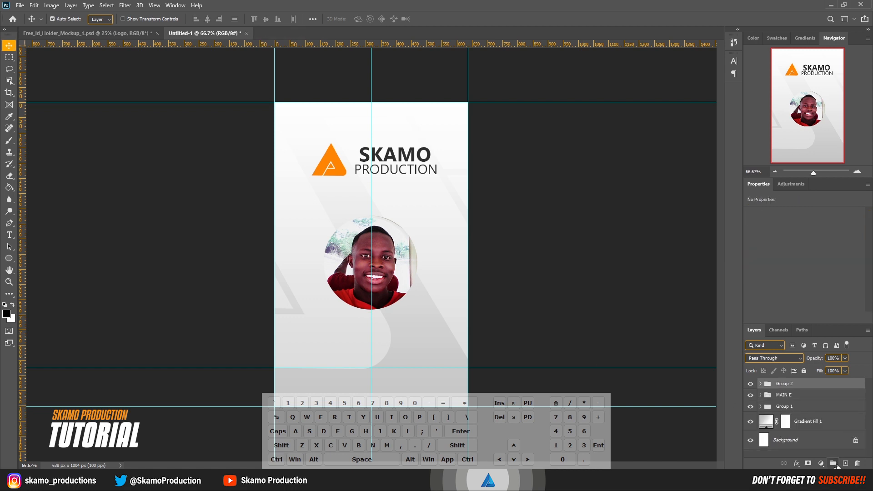
pyautogui.doubleClick(783, 384)
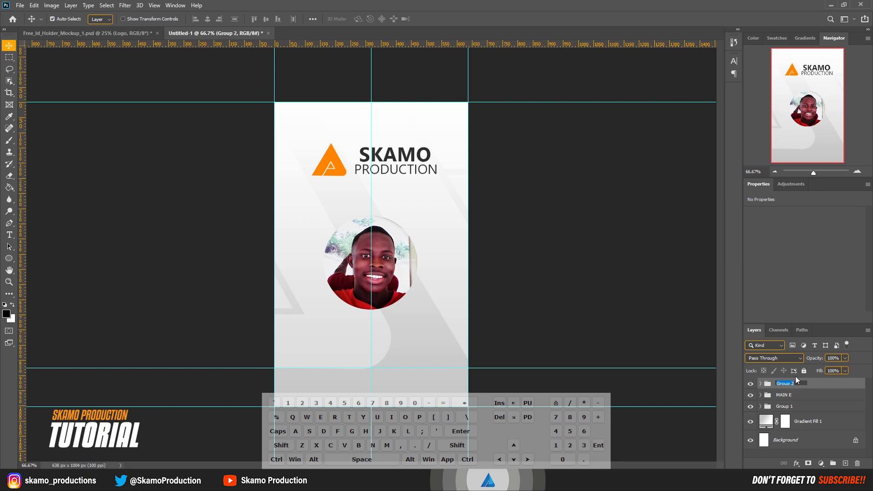
pyautogui.press('shift')
pyautogui.write('IMAGE')
pyautogui.press('Return')
pyautogui.press('alt')
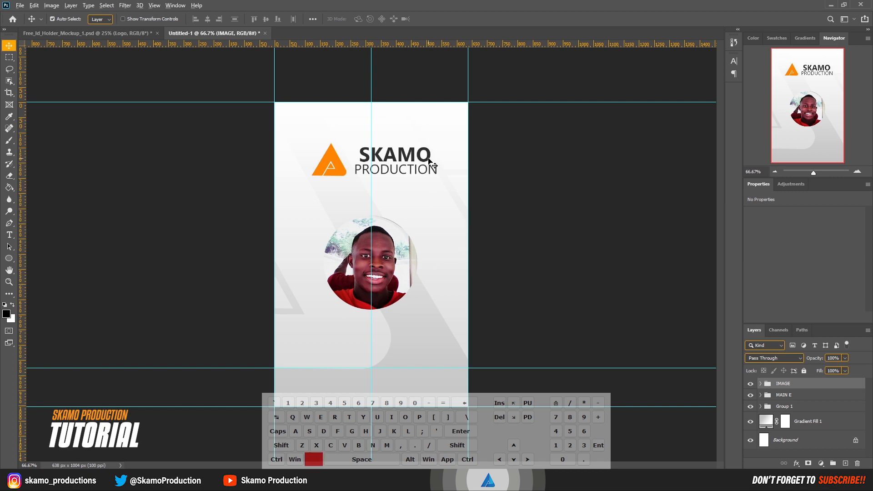
# Step: Duplicate the SKAMO text below the photo and move the copy out of the MAIN E group to the top of the layers
pyautogui.moveTo(429, 161); pyautogui.dragTo(399, 337)
pyautogui.doubleClick(399, 337)
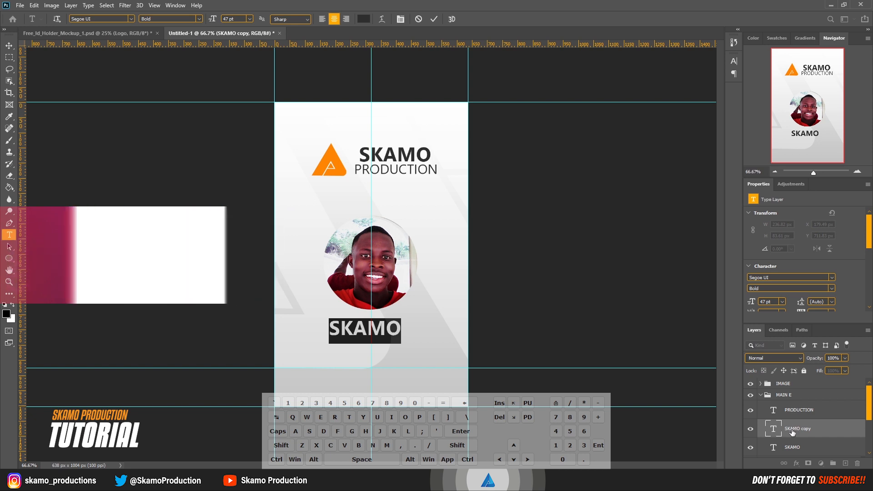
pyautogui.moveTo(795, 430); pyautogui.dragTo(795, 379)
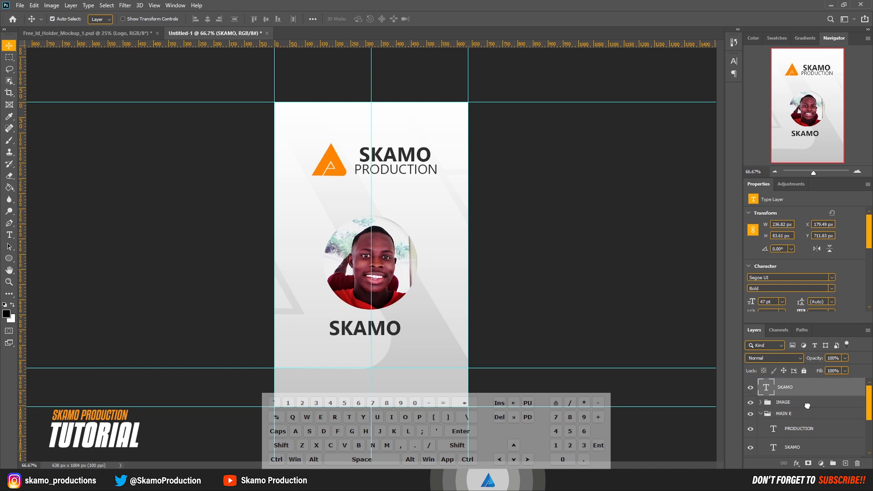
pyautogui.click(761, 415)
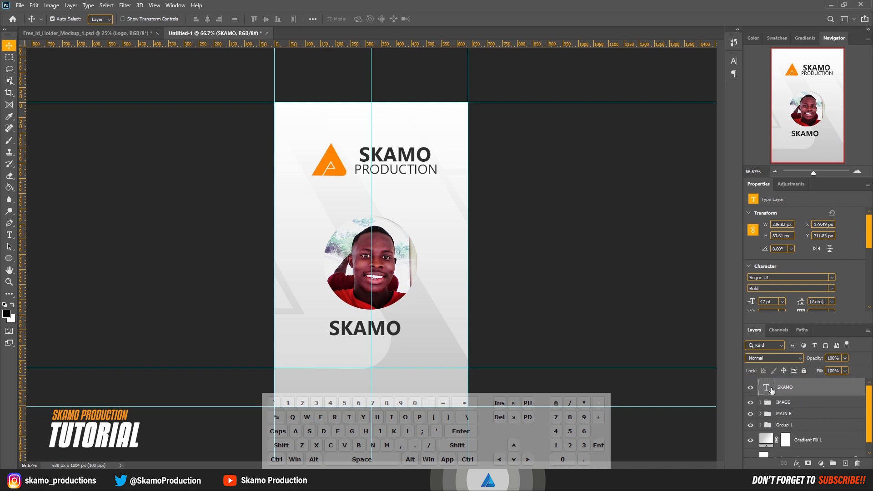
# Step: Replace the duplicated text with the cardholder's full name
pyautogui.doubleClick(769, 387)
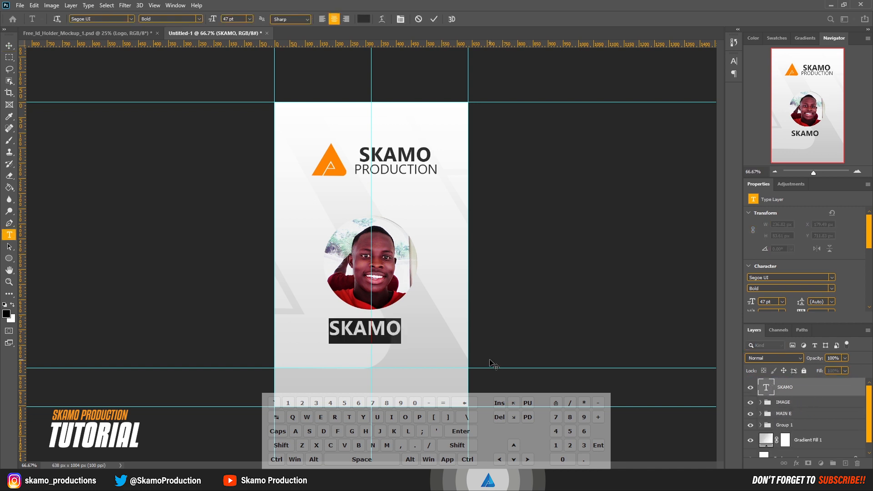
pyautogui.press('shift')
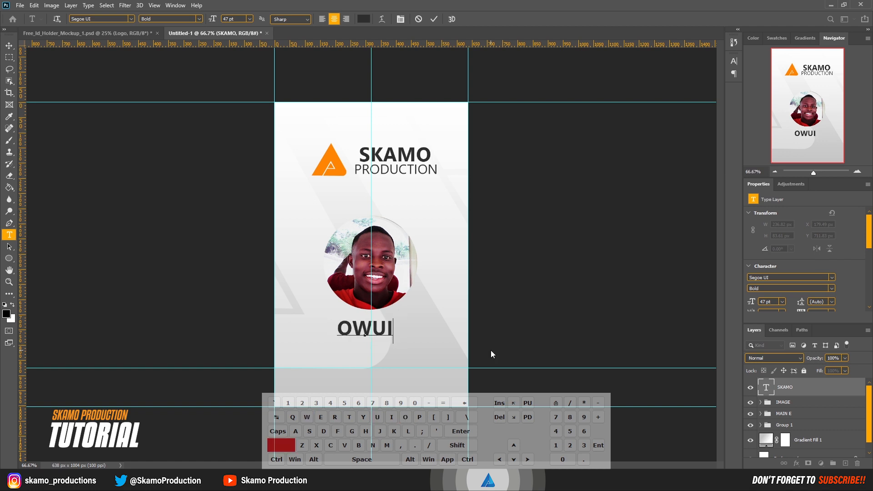
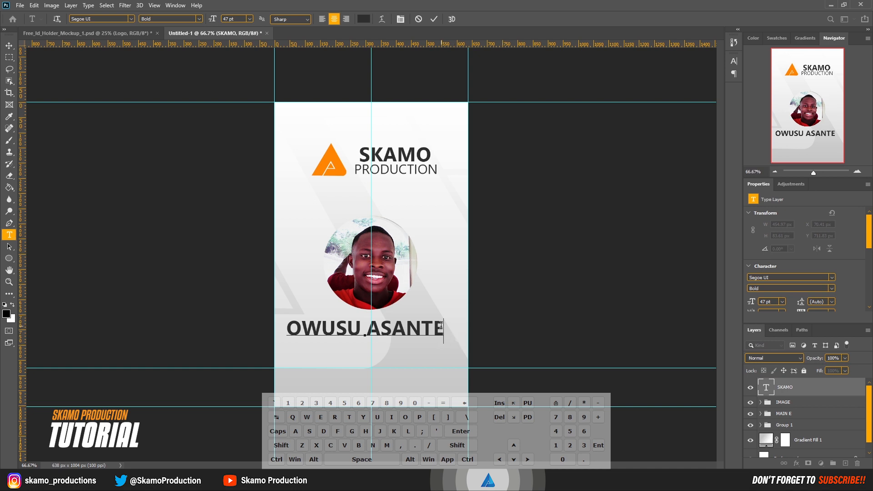
# Step: Set the name text to 43 pt, centre it under the photo and commit the edit
pyautogui.moveTo(444, 328); pyautogui.dragTo(257, 334)
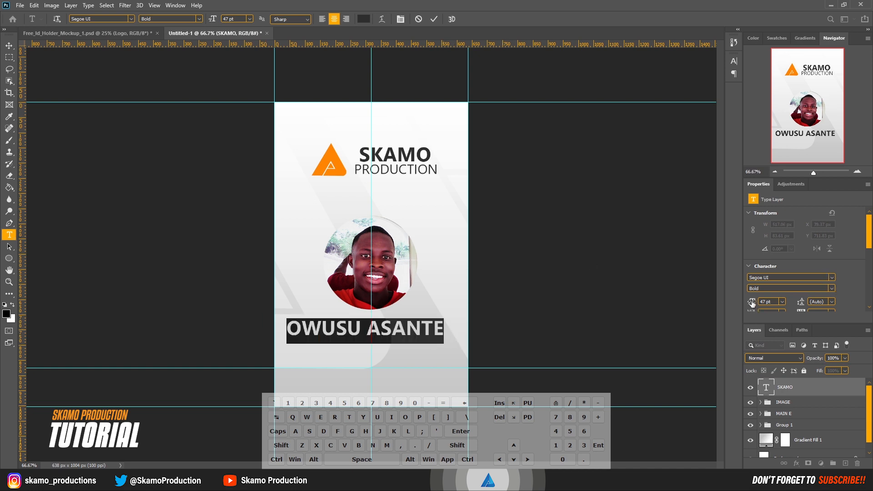
pyautogui.moveTo(752, 302); pyautogui.dragTo(750, 303)
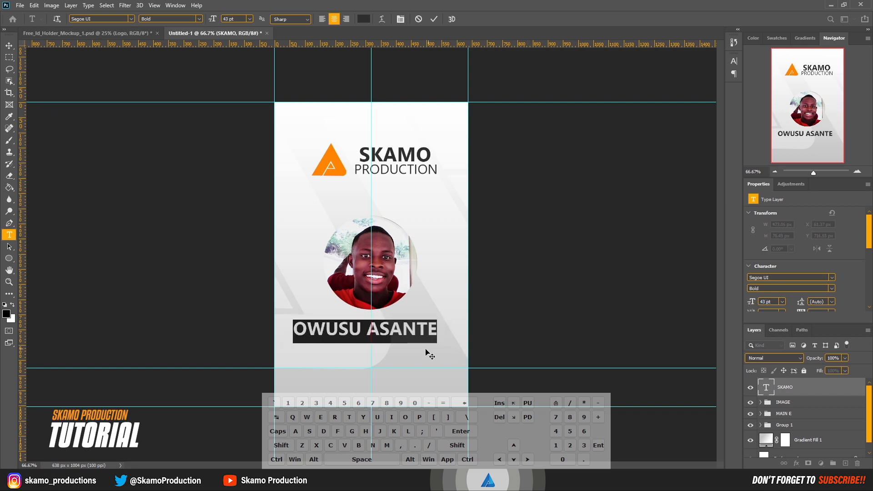
pyautogui.moveTo(424, 351); pyautogui.dragTo(432, 351)
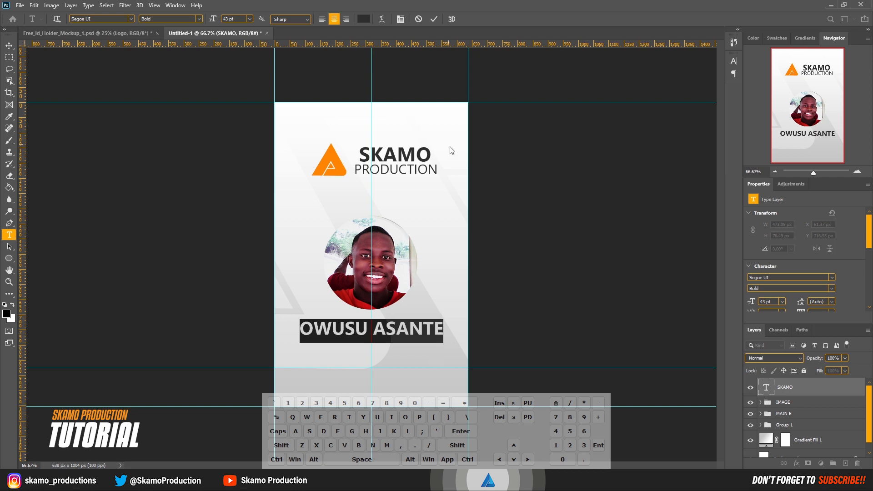
pyautogui.click(435, 19)
# Step: Duplicate the name text just below it and set the copy to Regular style at 27 pt
pyautogui.press('v')
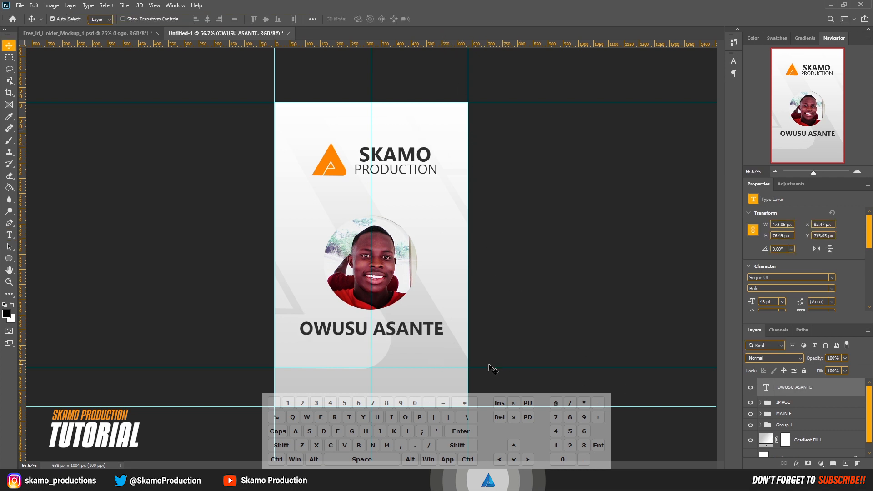
pyautogui.moveTo(439, 336); pyautogui.dragTo(439, 351)
pyautogui.press('t')
pyautogui.tripleClick(442, 345)
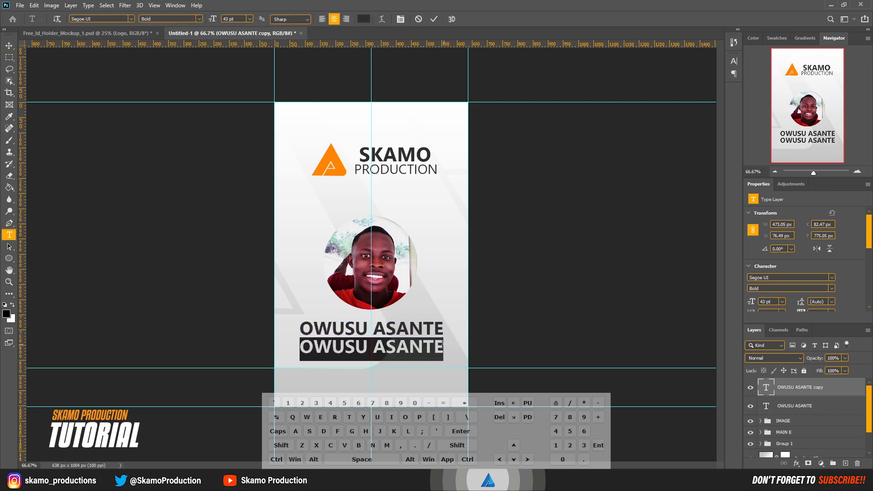
pyautogui.click(832, 290)
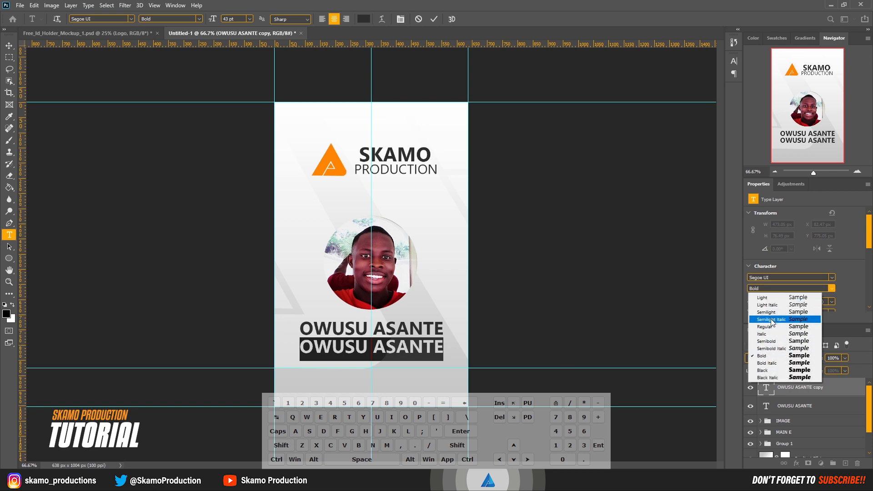
pyautogui.click(770, 327)
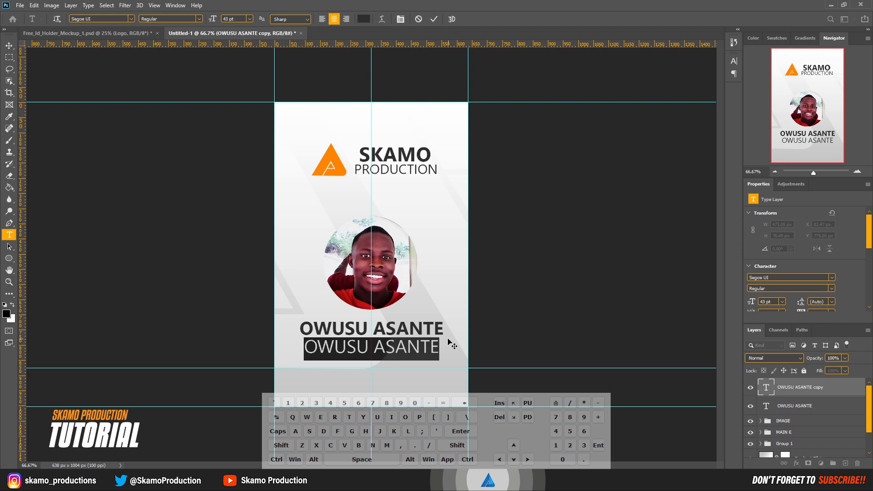
pyautogui.moveTo(753, 303); pyautogui.dragTo(739, 315)
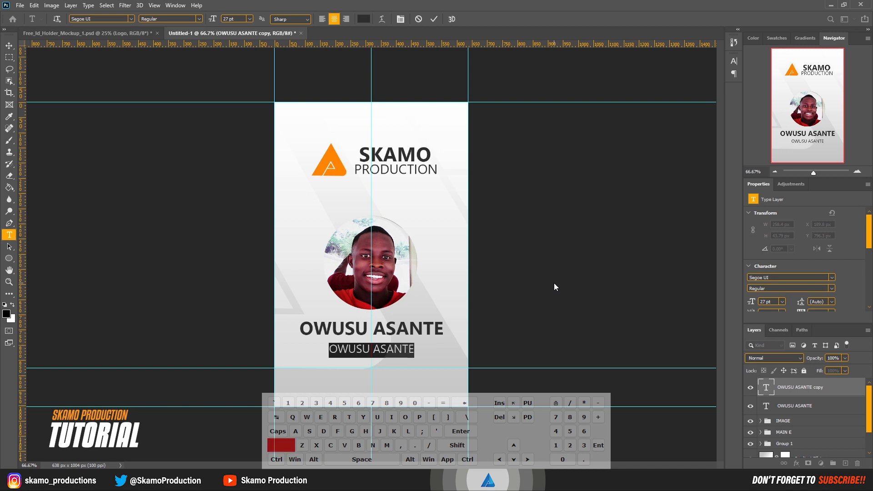
# Step: Change the copied text to GRAPHIC DESIGNER, commit it and nudge it slightly up
pyautogui.write('GRA')
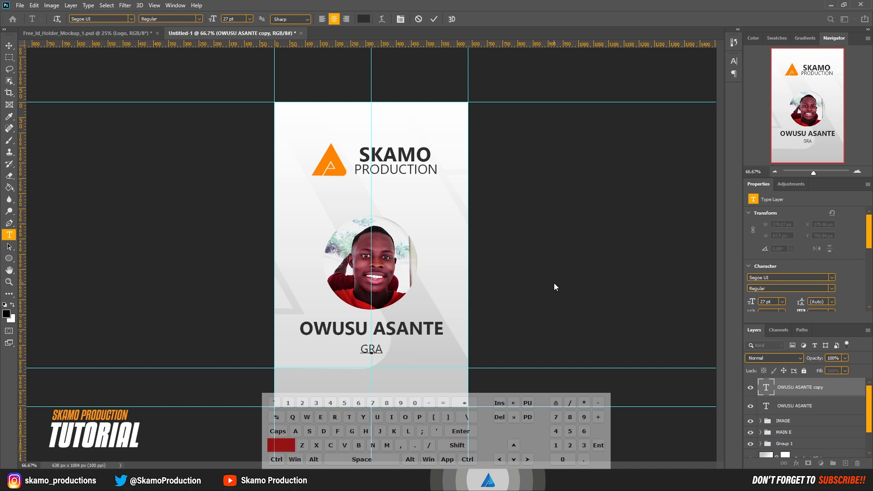
pyautogui.write('PHIC')
pyautogui.press('shift')
pyautogui.write('DESI')
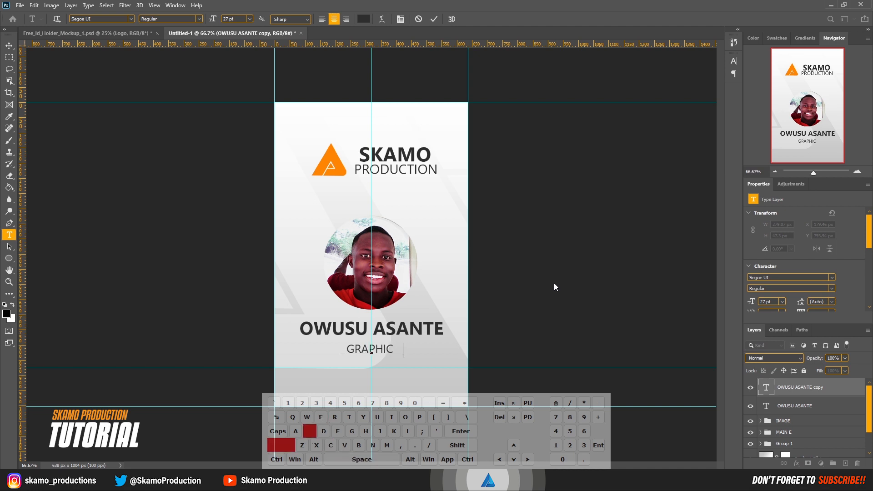
pyautogui.write('GNER')
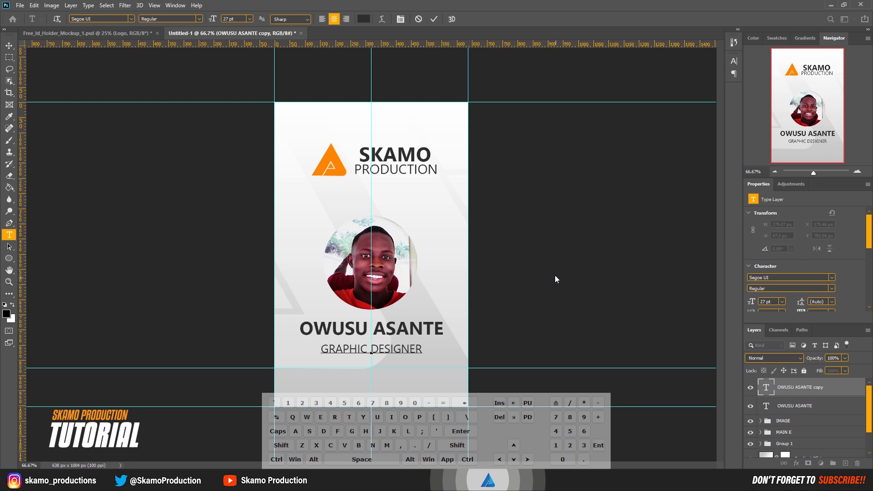
pyautogui.hotkey('ctrl', 'Return')
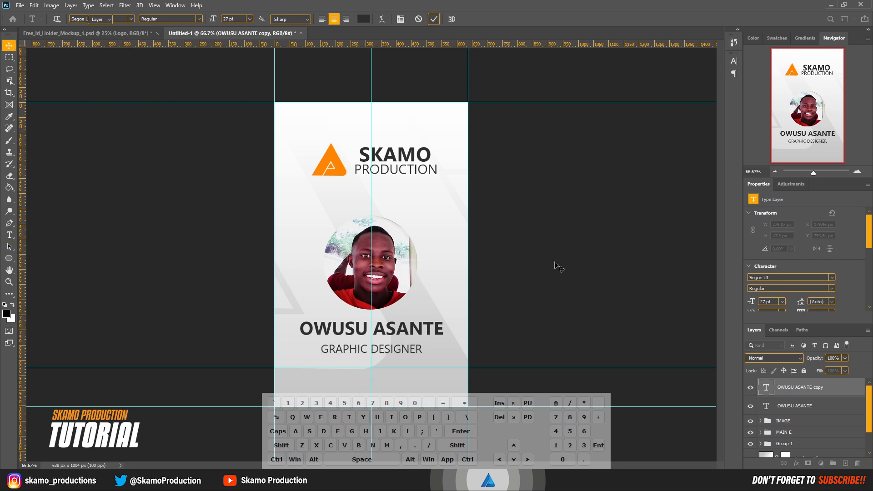
pyautogui.press('Up')
pyautogui.press('Up')
pyautogui.press('Up')
pyautogui.press('Up')
pyautogui.press('Up')
pyautogui.press('Up')
pyautogui.press('Up')
pyautogui.press('Up')
pyautogui.press('Up')
pyautogui.press('Up')
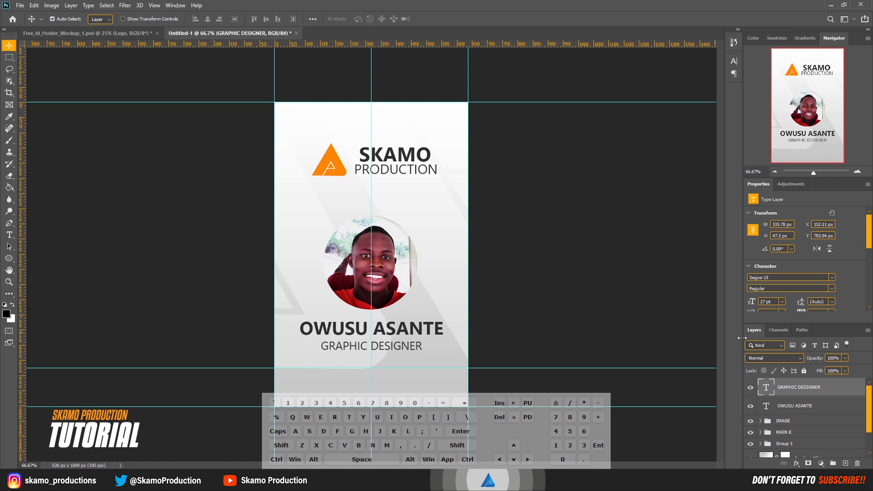
# Step: Group the name and job-title text layers, name the group SUB Text and nudge it slightly down
pyautogui.keyDown('ctrl'); pyautogui.click(796, 406); pyautogui.keyUp('ctrl')
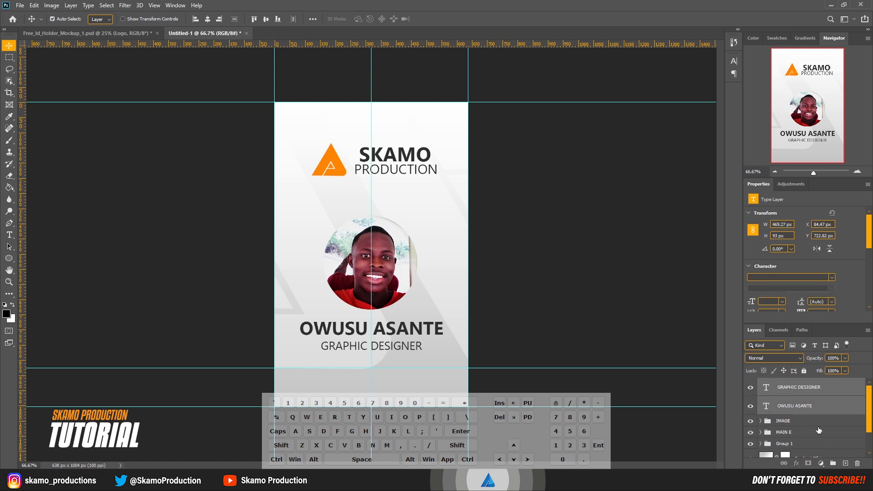
pyautogui.click(834, 463)
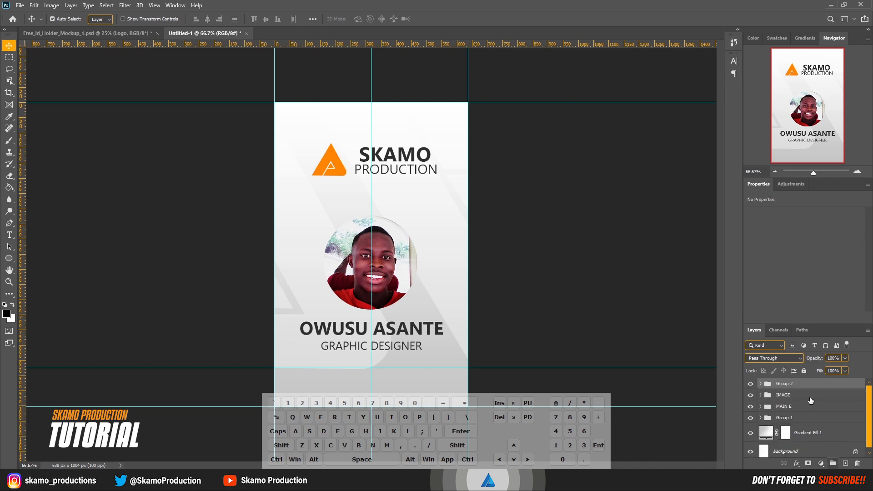
pyautogui.doubleClick(785, 385)
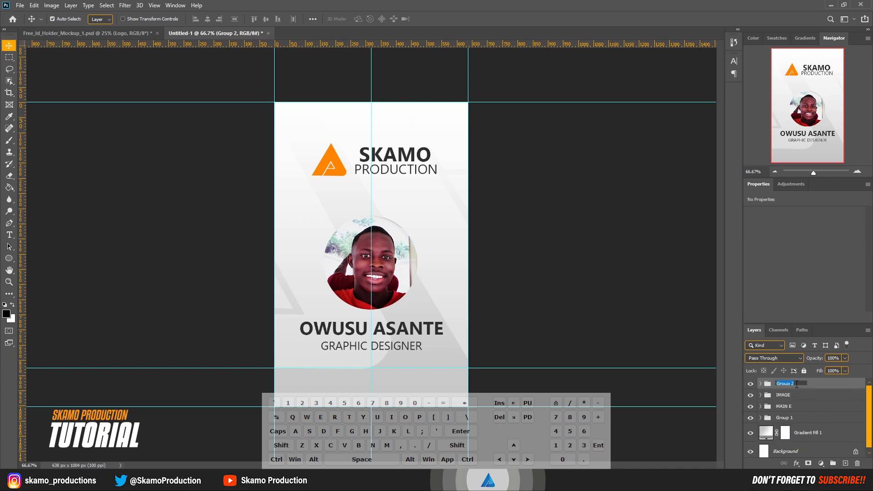
pyautogui.press('shift')
pyautogui.press('shift')
pyautogui.write('SU')
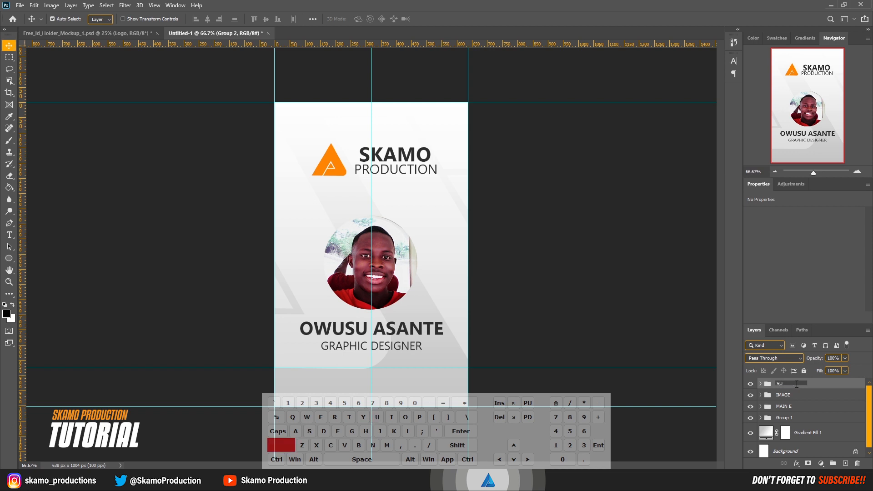
pyautogui.write('B Text')
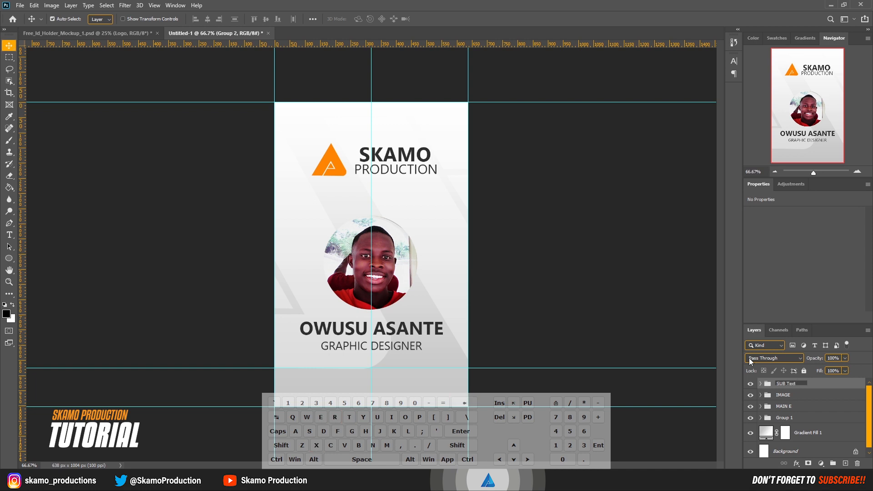
pyautogui.press('Return')
pyautogui.press('Down')
pyautogui.press('Down')
pyautogui.press('Down')
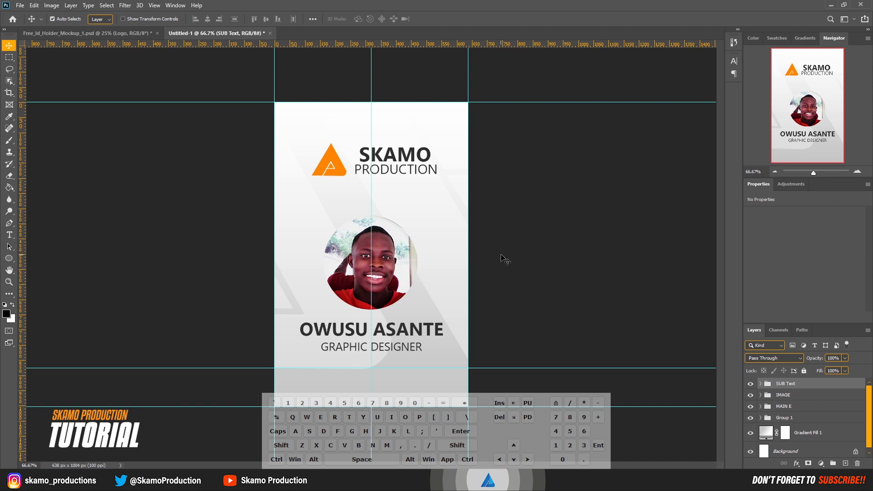
# Step: Draw a rectangle about 690 by 128 px across the bottom edge of the card
pyautogui.click(8, 258)
pyautogui.click(38, 267)
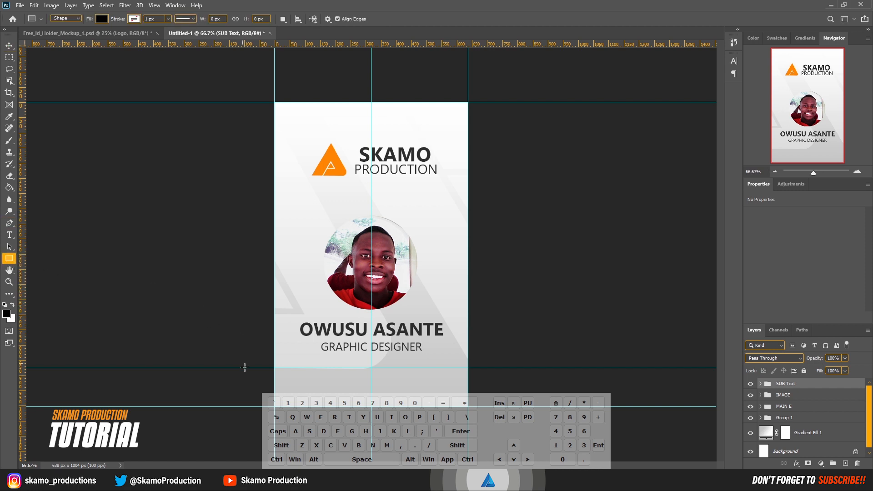
pyautogui.moveTo(265, 368); pyautogui.dragTo(475, 407)
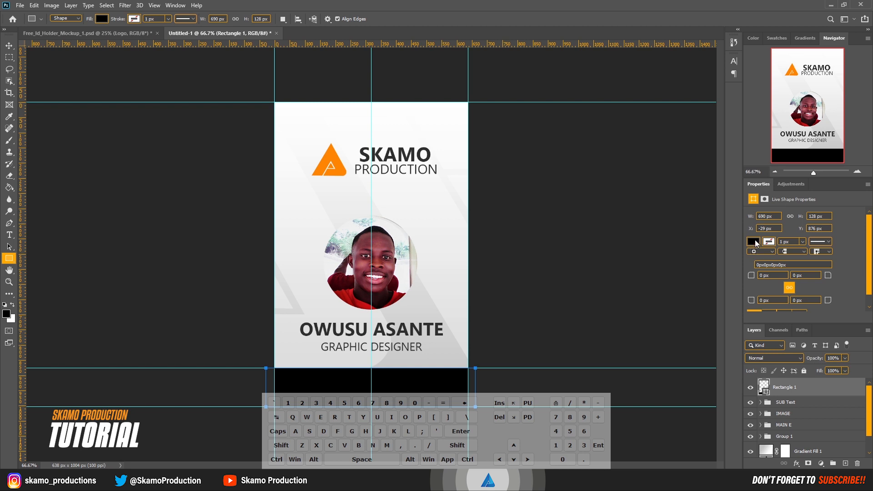
# Step: Fill the bottom rectangle with the logo's orange, ff8400, sampled from the logo
pyautogui.click(754, 241)
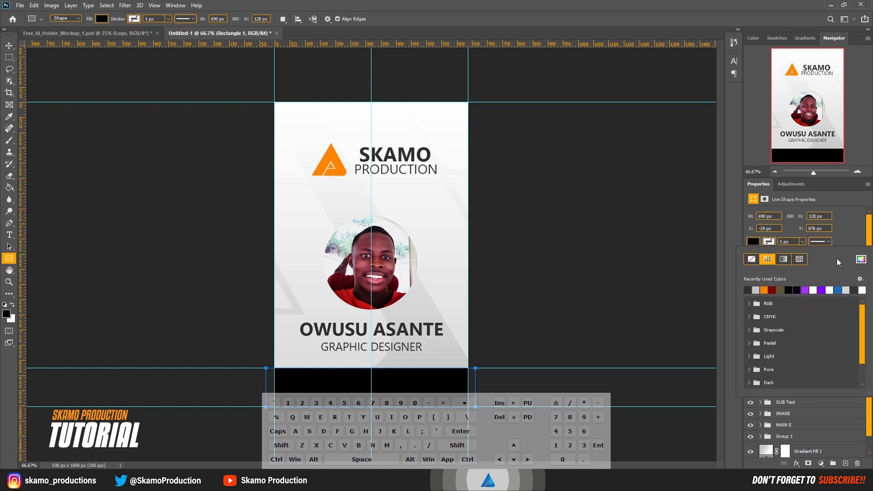
pyautogui.click(866, 260)
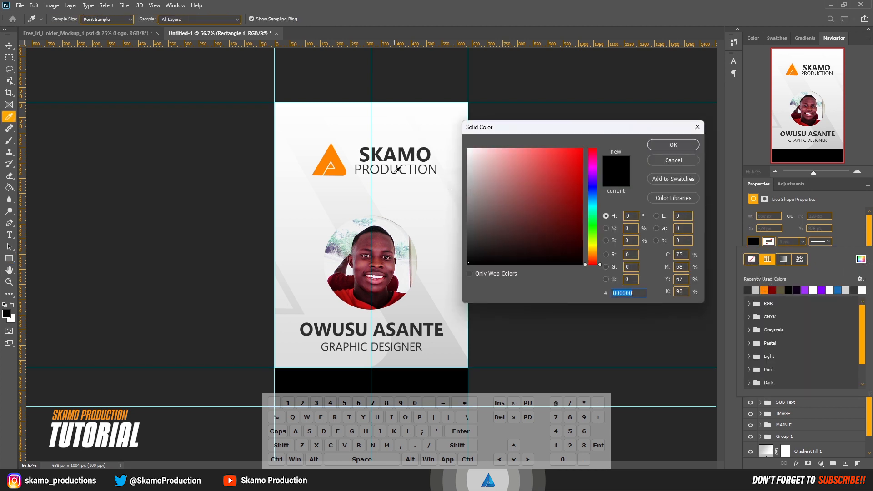
pyautogui.click(344, 173)
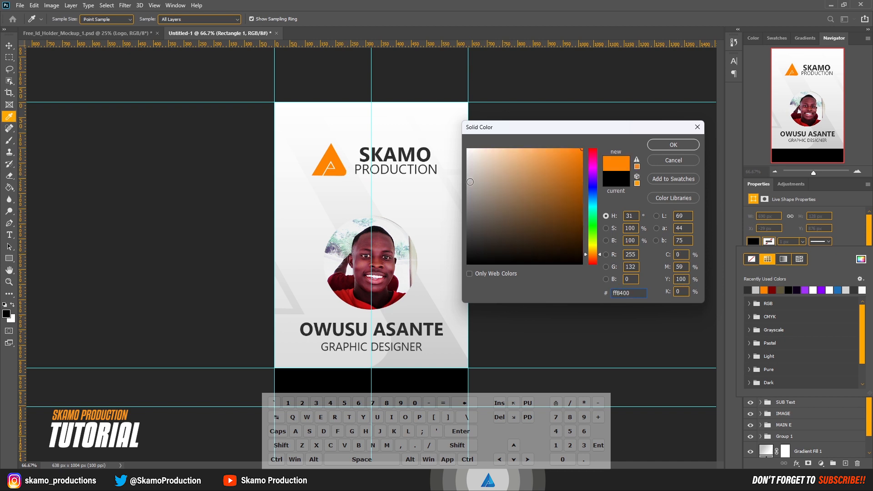
pyautogui.click(658, 146)
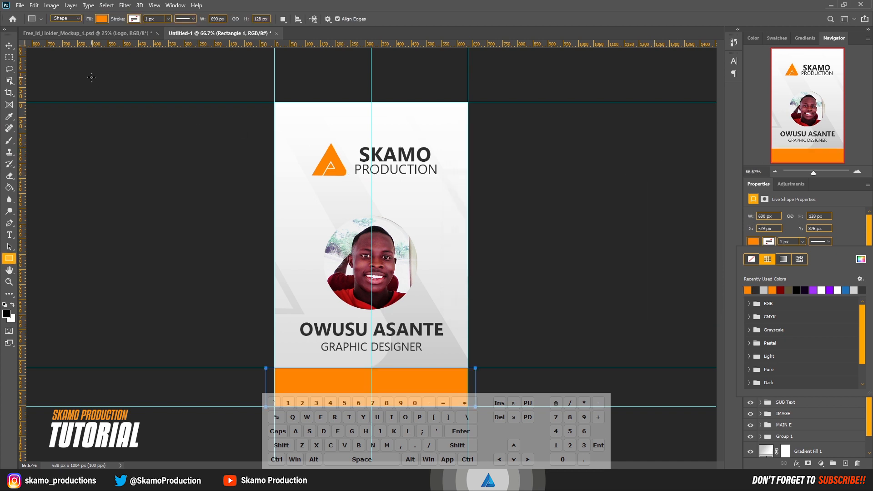
pyautogui.click(9, 46)
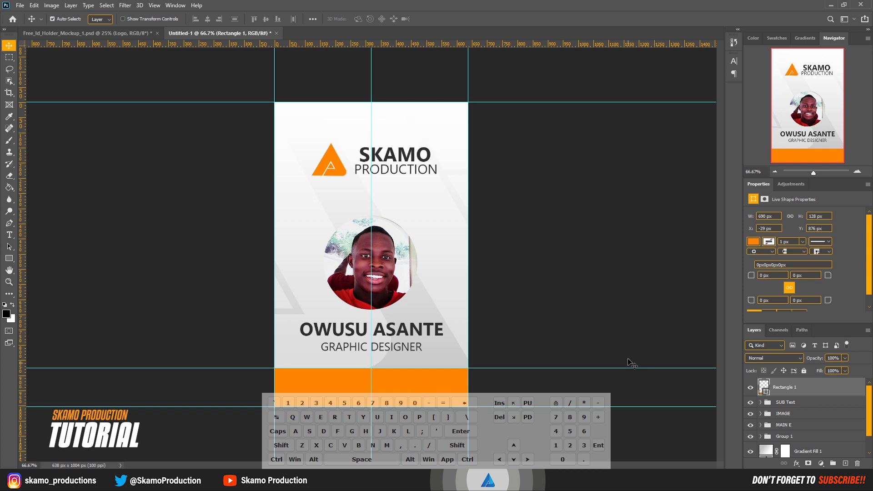
pyautogui.click(620, 335)
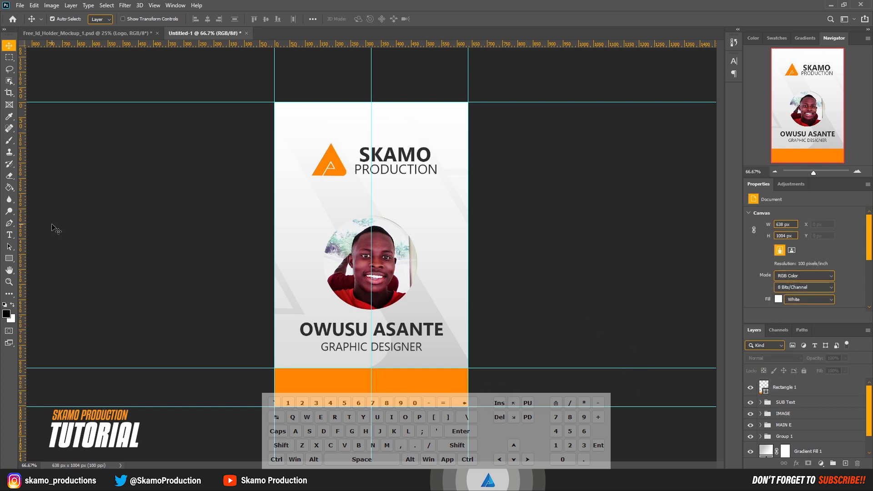
# Step: Create a paragraph text box of placeholder text across the orange footer and set its size to 12 pt
pyautogui.click(9, 235)
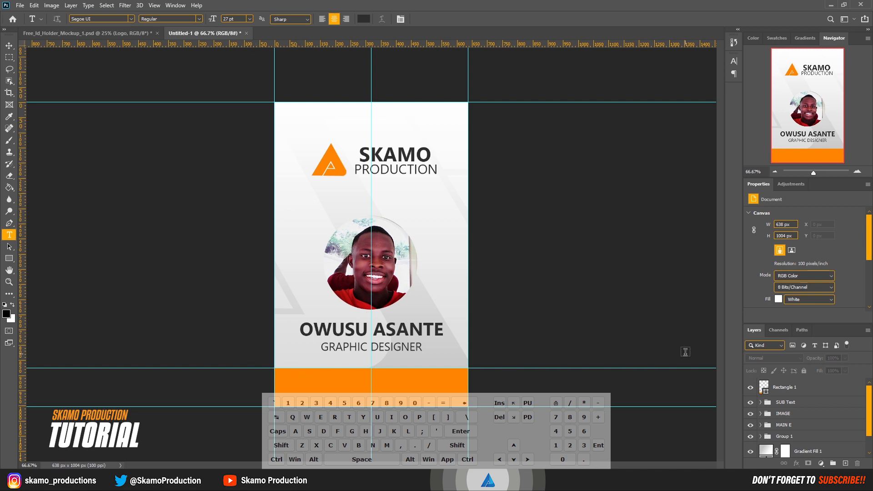
pyautogui.moveTo(214, 21); pyautogui.dragTo(210, 23)
pyautogui.moveTo(286, 379); pyautogui.dragTo(460, 402)
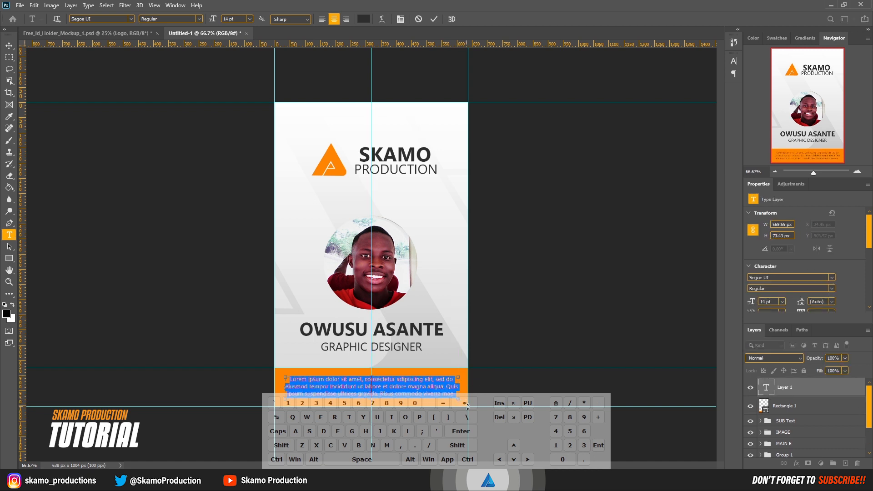
pyautogui.click(767, 301)
pyautogui.press('Down')
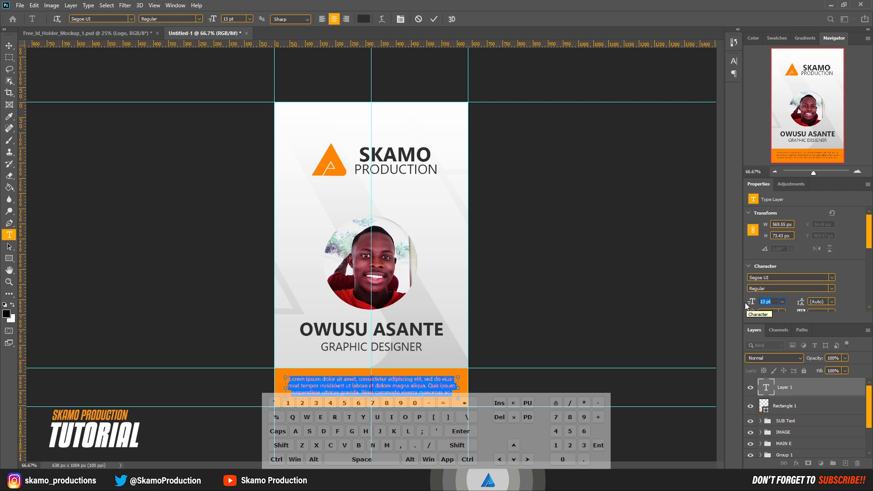
pyautogui.press('Down')
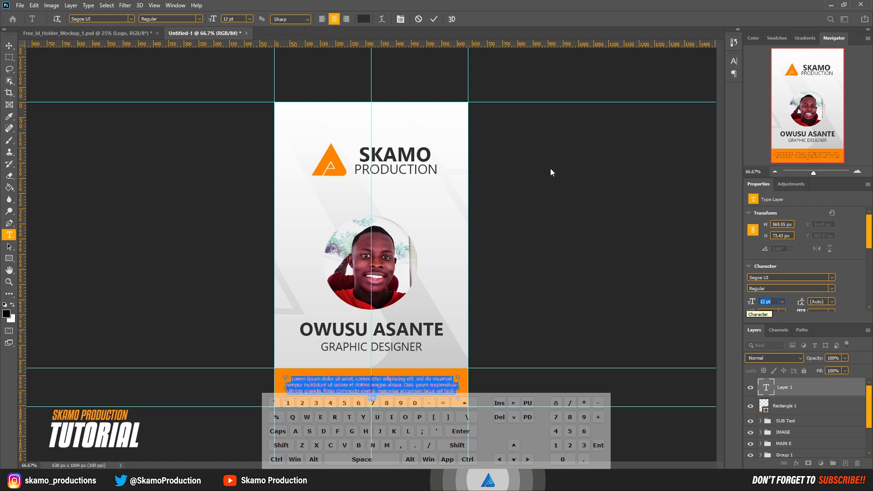
pyautogui.click(435, 19)
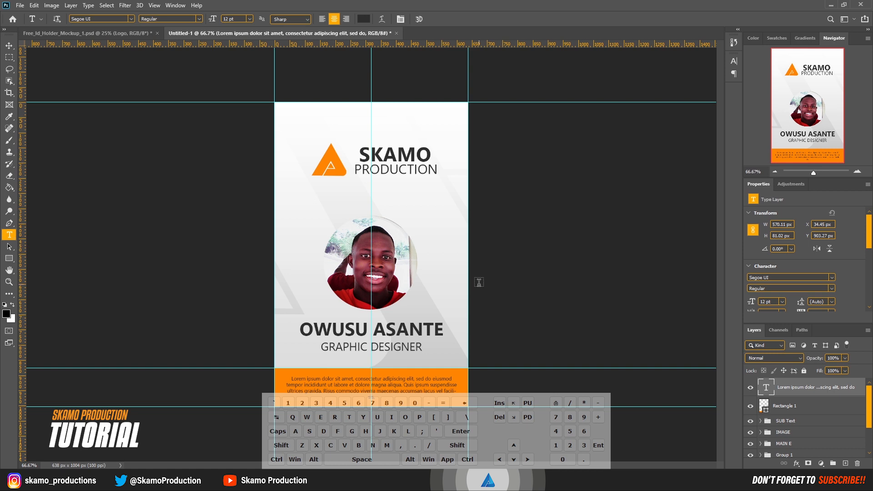
pyautogui.click(9, 45)
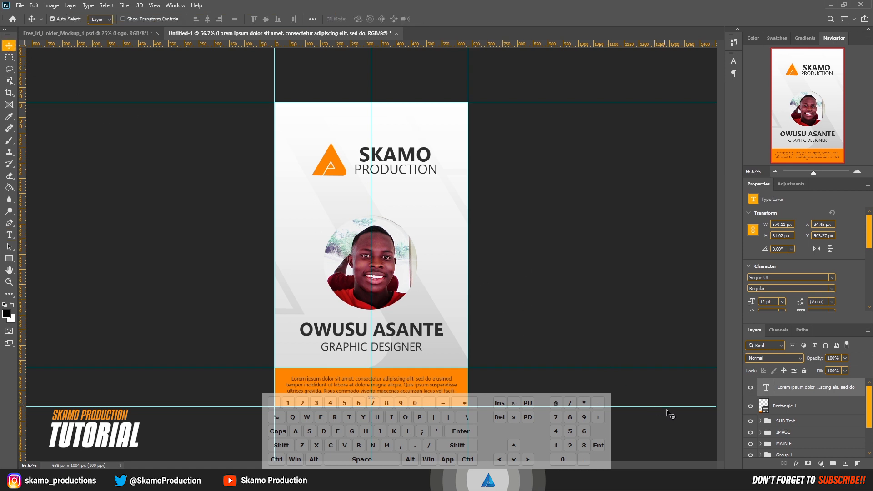
pyautogui.click(791, 480)
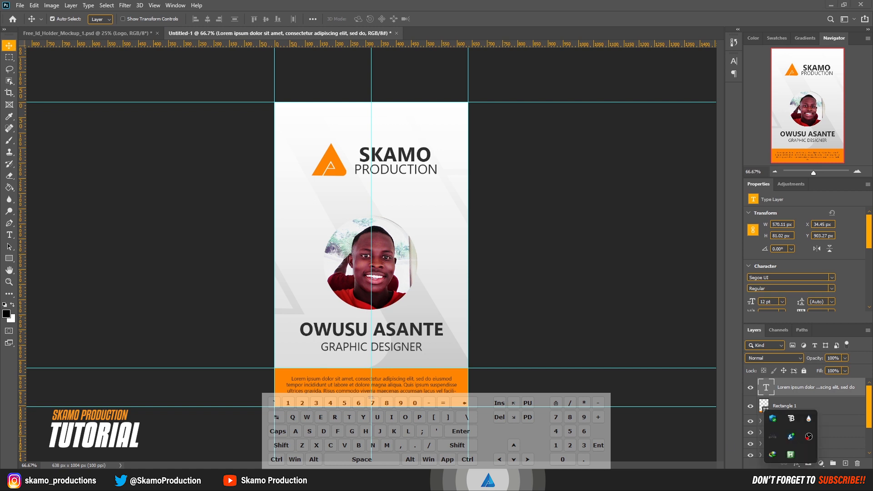
pyautogui.rightClick(795, 456)
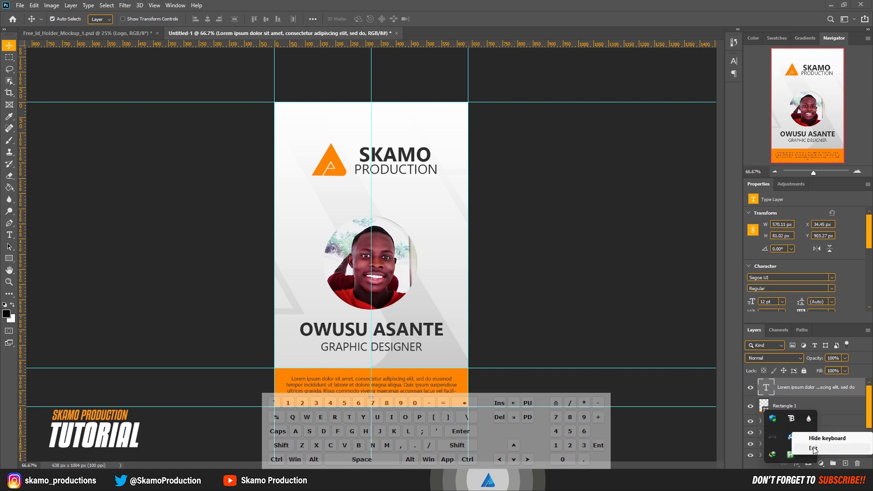
pyautogui.click(833, 449)
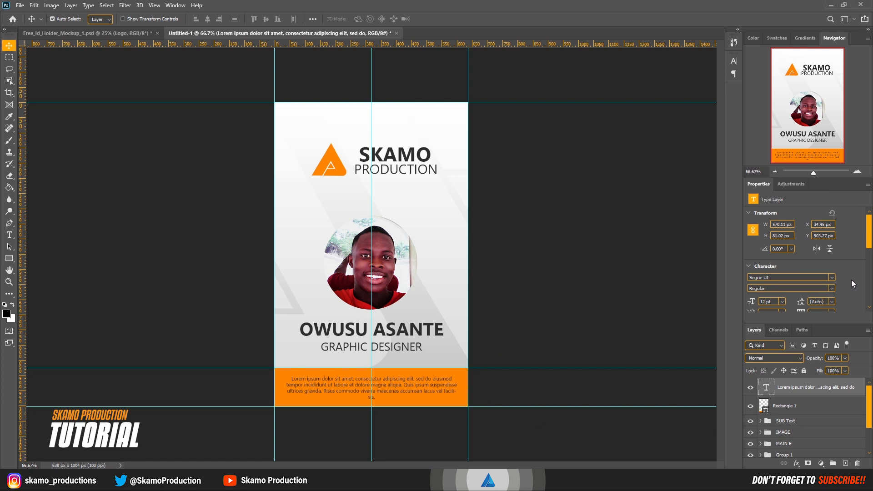
# Step: Change the footer paragraph's text colour to white, ffffff
pyautogui.scroll(-2, 851, 280)
pyautogui.click(822, 295)
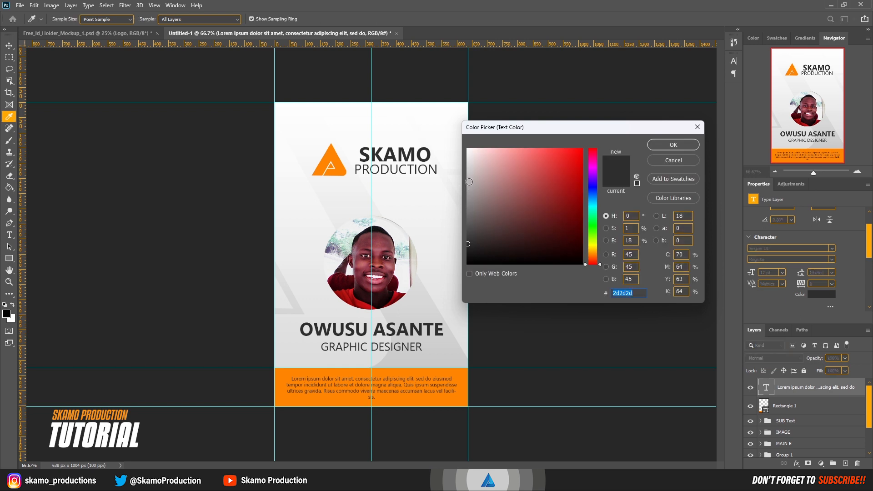
pyautogui.click(469, 184)
pyautogui.moveTo(470, 182); pyautogui.dragTo(467, 149)
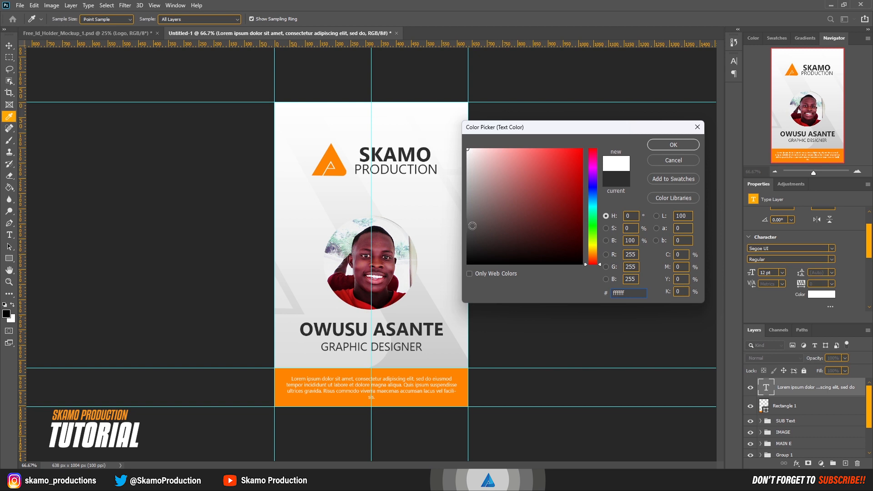
pyautogui.click(669, 150)
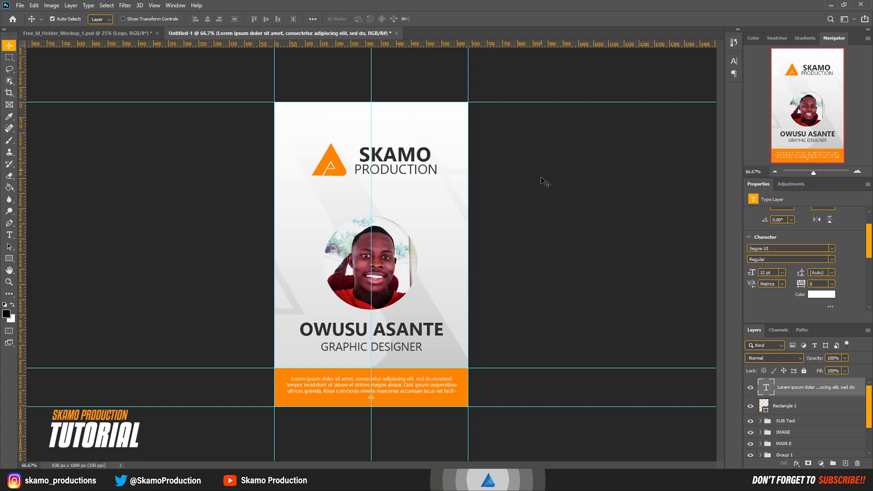
# Step: Clear all guides from the canvas
pyautogui.click(528, 308)
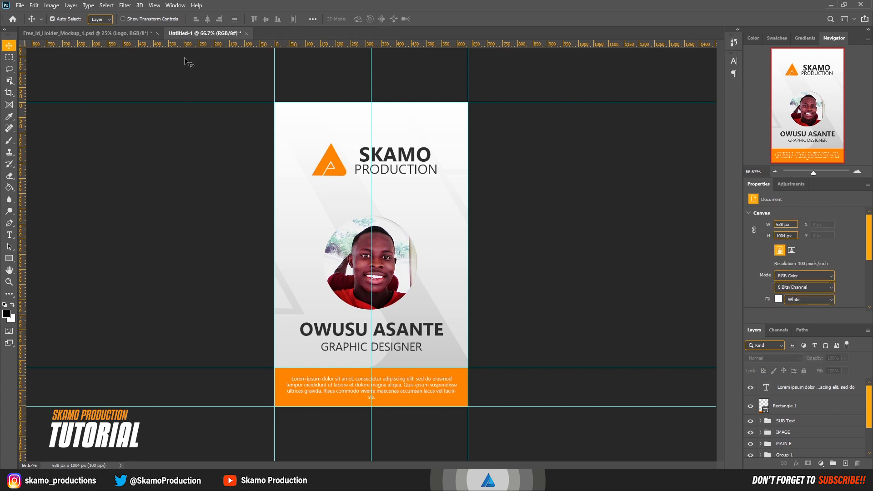
pyautogui.click(155, 5)
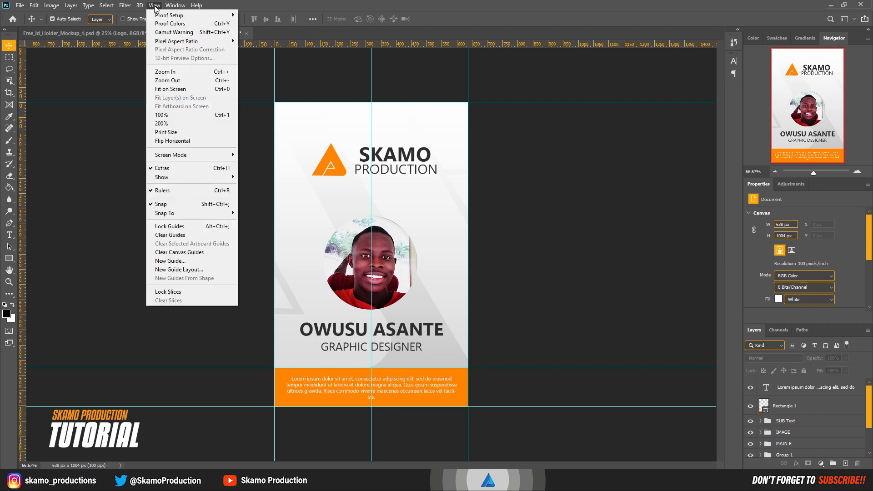
pyautogui.click(171, 236)
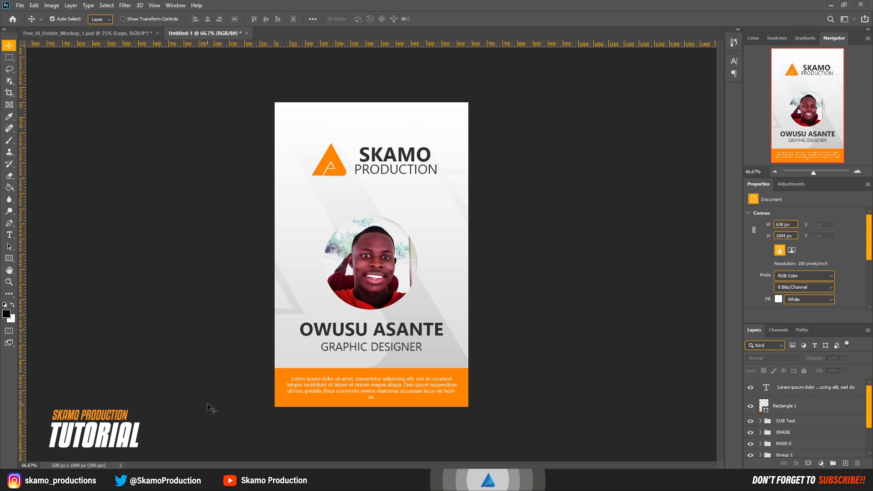
# Step: Quick-export the card as a PNG named Skamo q in the Pictures folder
pyautogui.click(20, 5)
pyautogui.moveTo(91, 137)
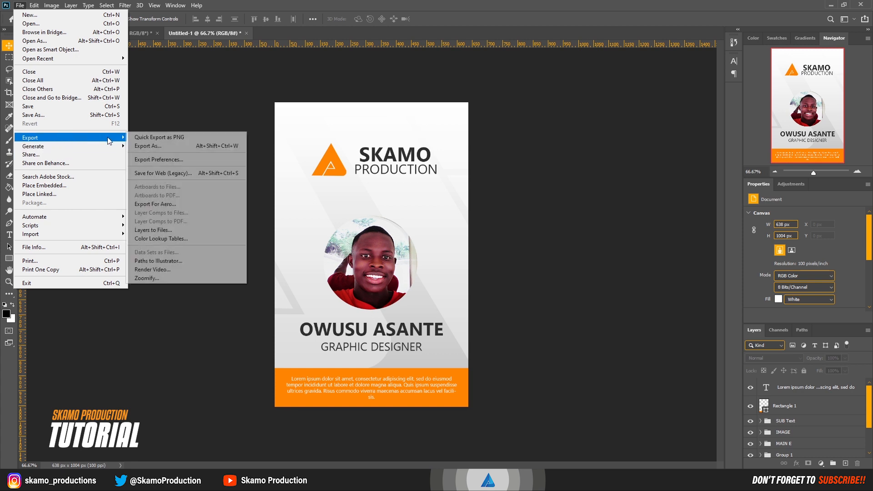
pyautogui.click(138, 138)
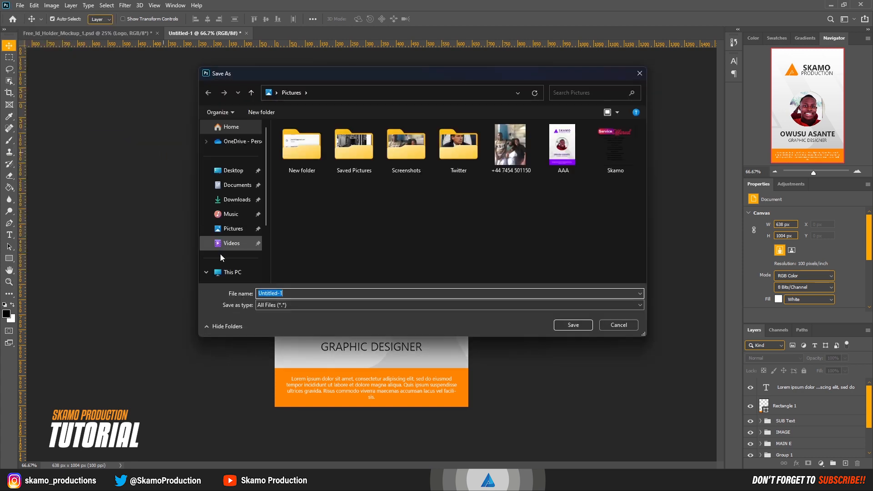
pyautogui.write('S')
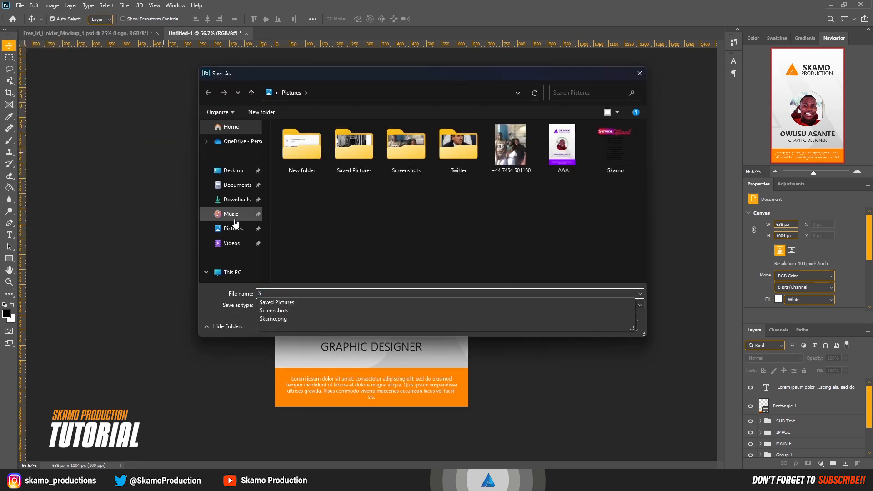
pyautogui.write('kamo')
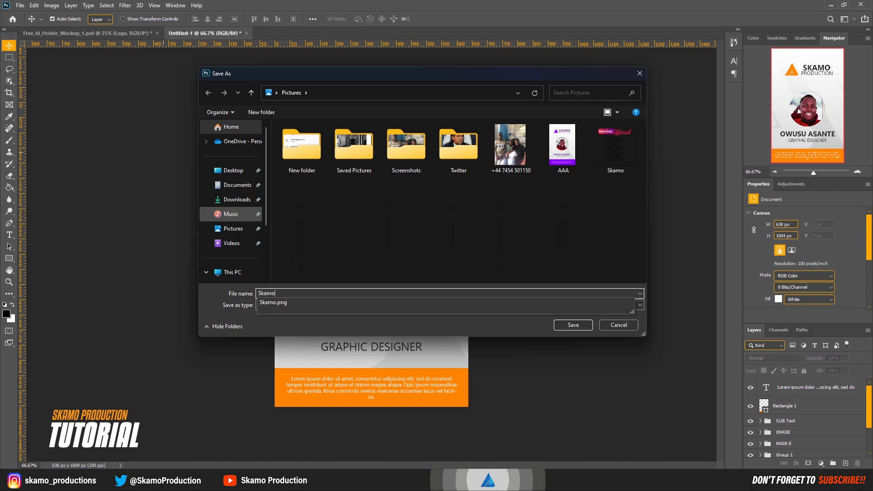
pyautogui.click(588, 326)
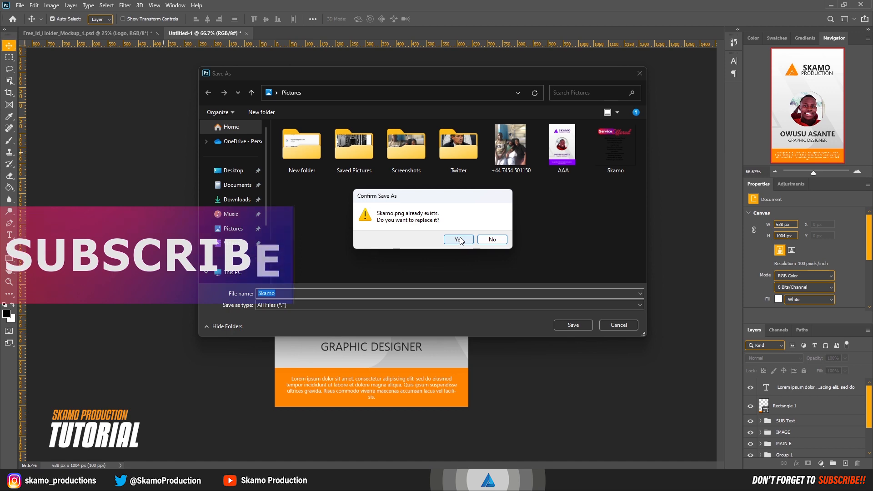
pyautogui.click(492, 239)
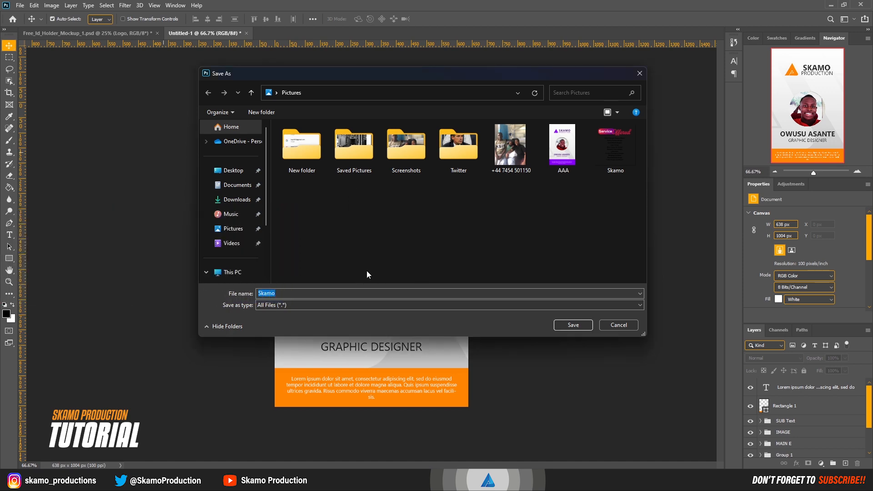
pyautogui.click(336, 293)
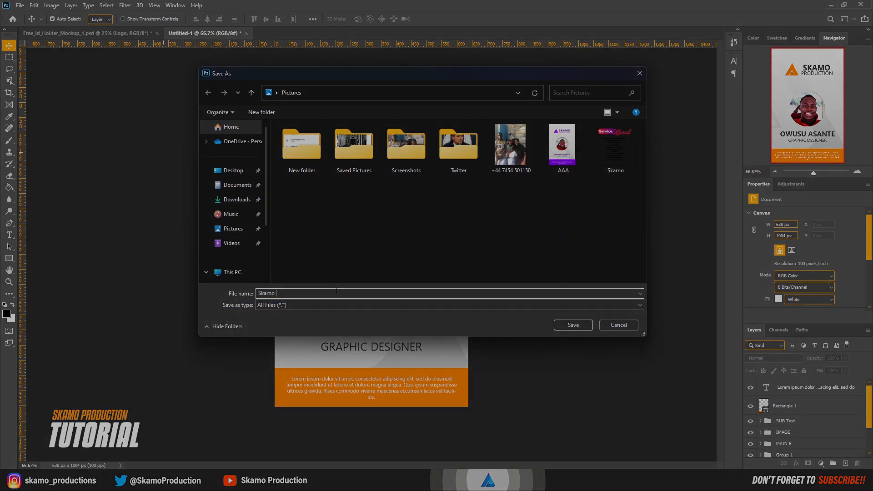
pyautogui.write('q')
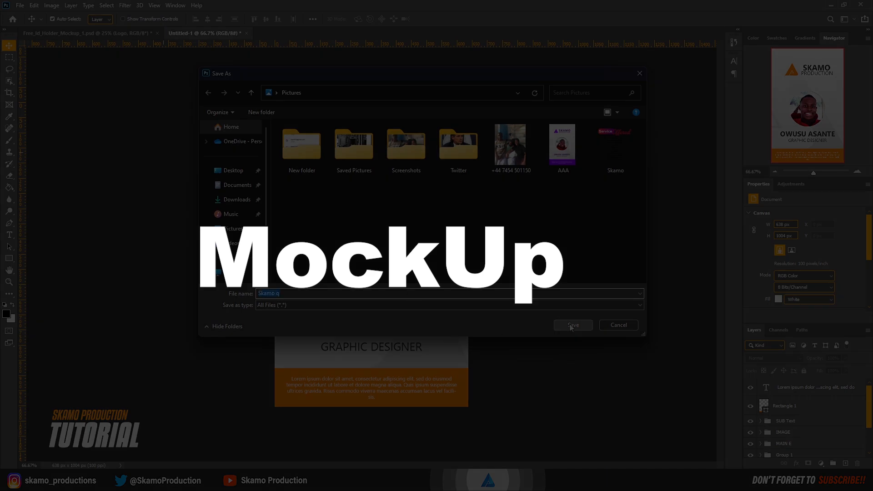
pyautogui.click(573, 325)
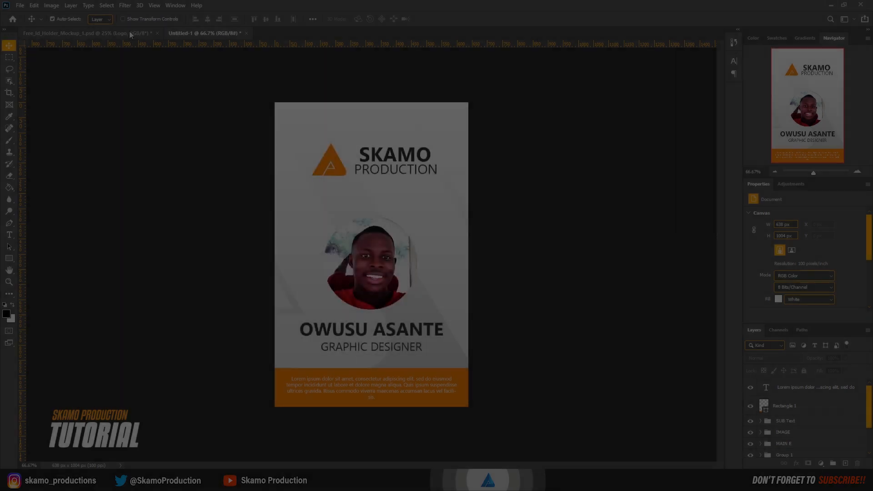
# Step: Open the mockup's Design smart object and delete its existing AAA design layer
pyautogui.click(131, 34)
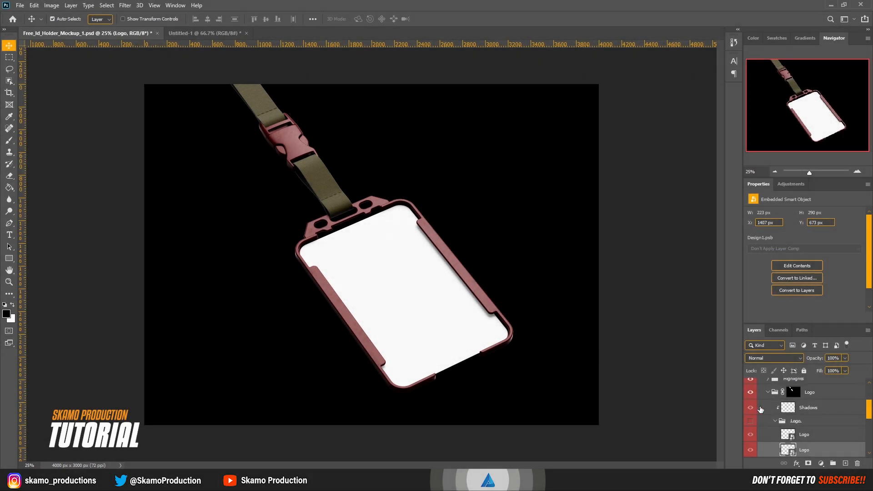
pyautogui.scroll(-2, 801, 417)
pyautogui.scroll(-1, 802, 417)
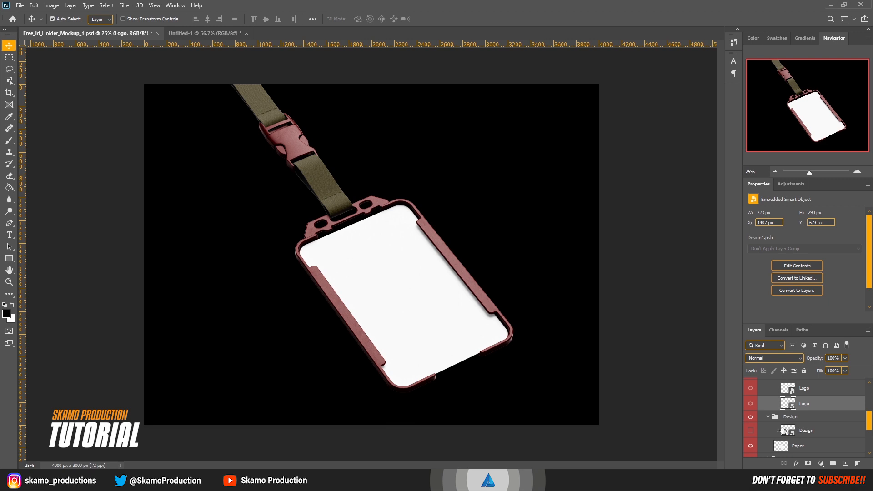
pyautogui.doubleClick(788, 431)
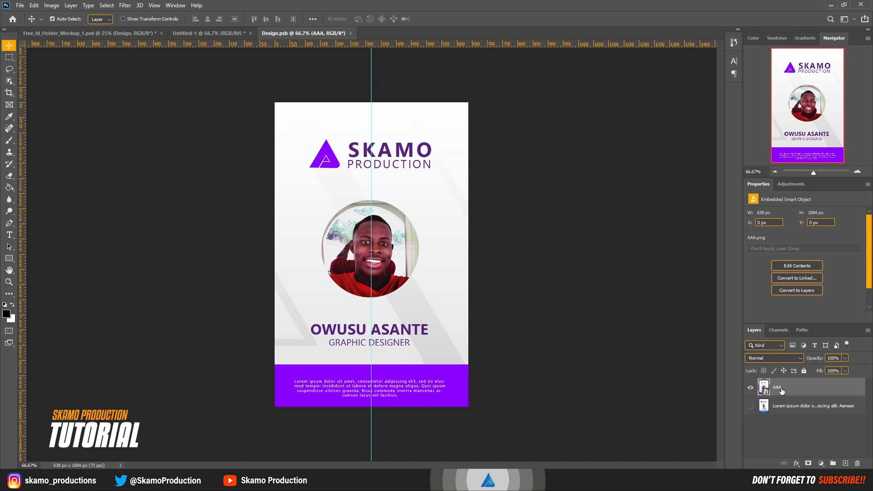
pyautogui.press('Delete')
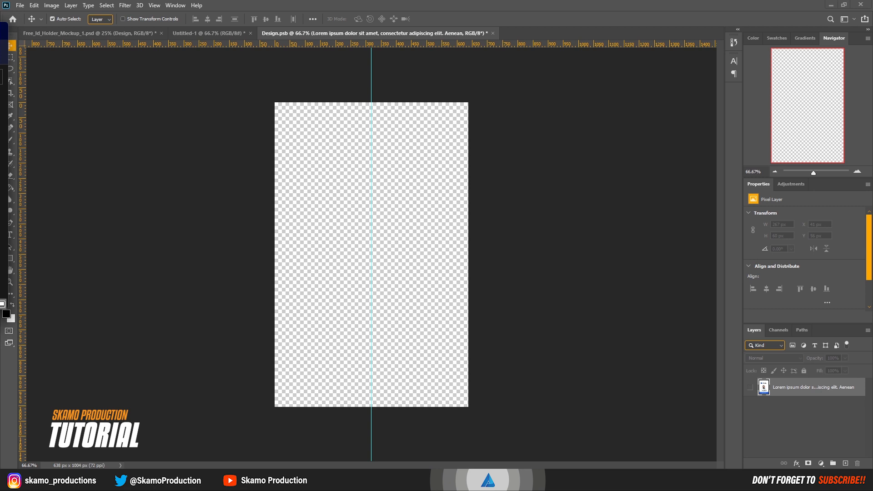
# Step: Place the exported Skamo q PNG into the smart object so it fills the canvas
pyautogui.hotkey('ctrl', 'shift', 'Tab')
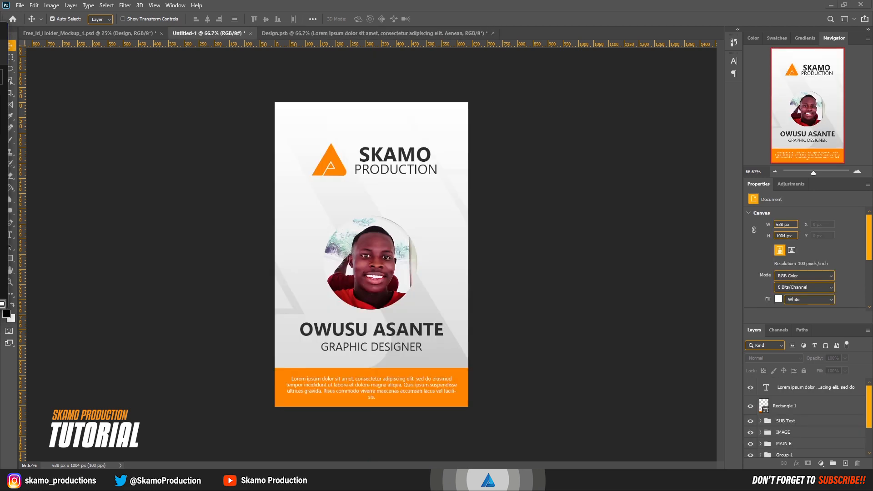
pyautogui.hotkey('ctrl', 'Tab')
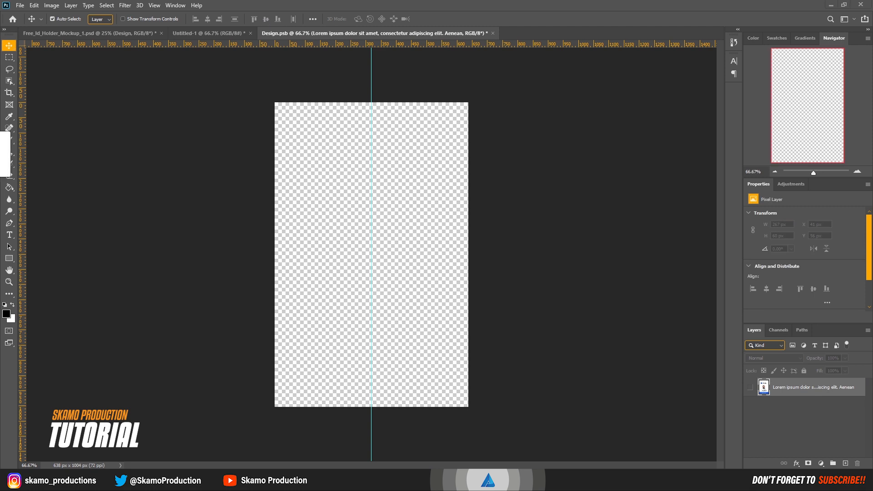
pyautogui.moveTo(0, 171); pyautogui.dragTo(345, 250)
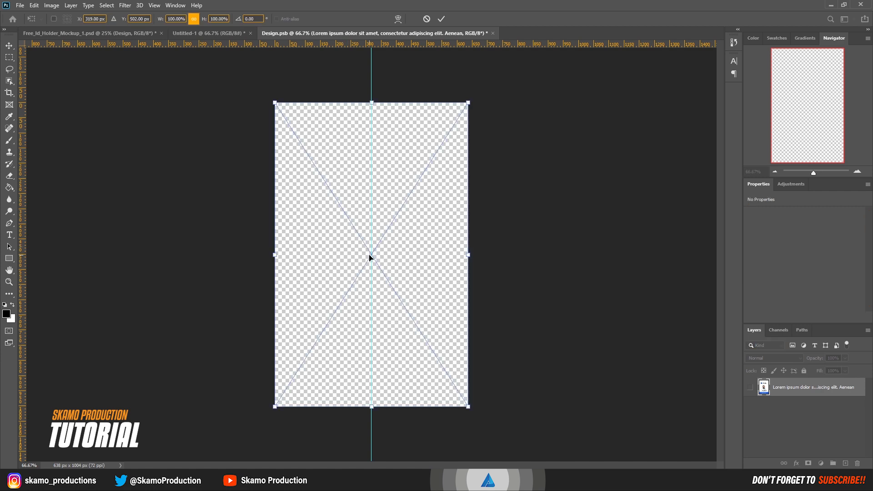
pyautogui.click(441, 19)
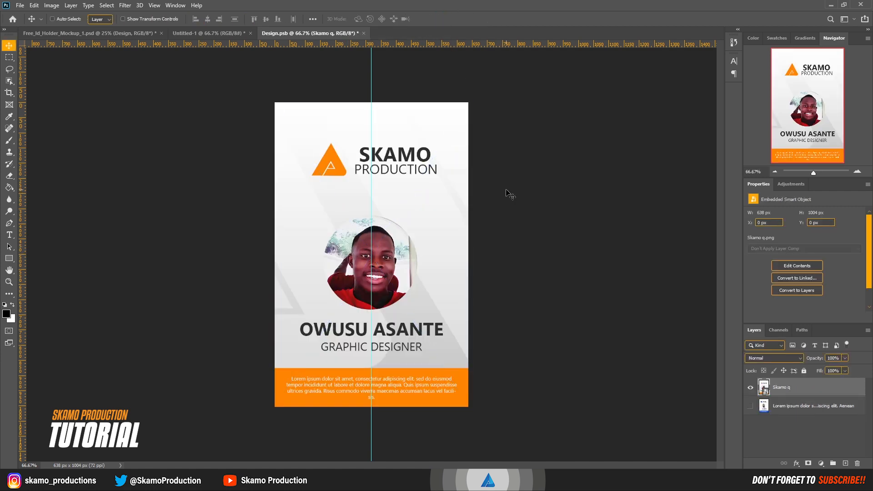
# Step: Save the smart object, return to the mockup file and turn on the Design layer's visibility
pyautogui.hotkey('ctrl', 's')
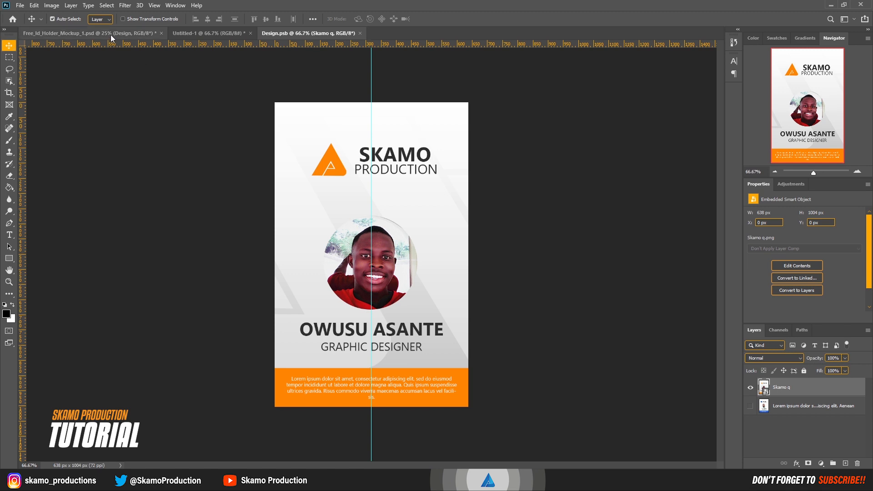
pyautogui.click(111, 35)
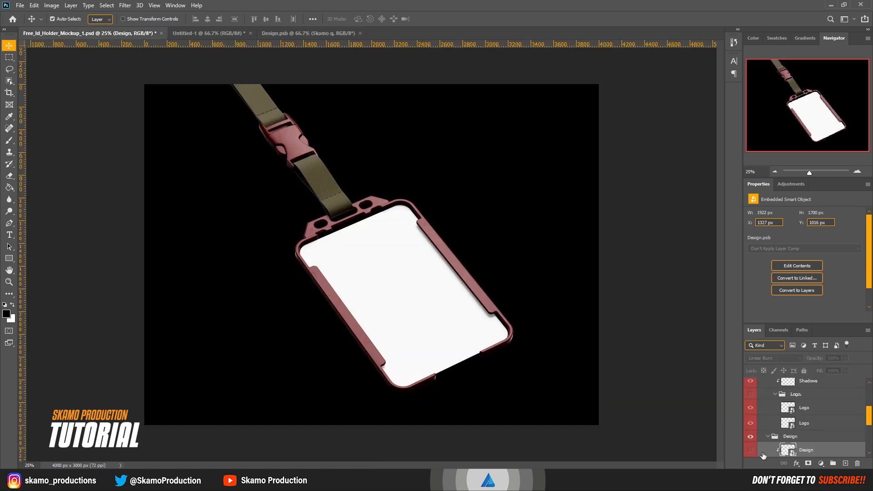
pyautogui.click(750, 451)
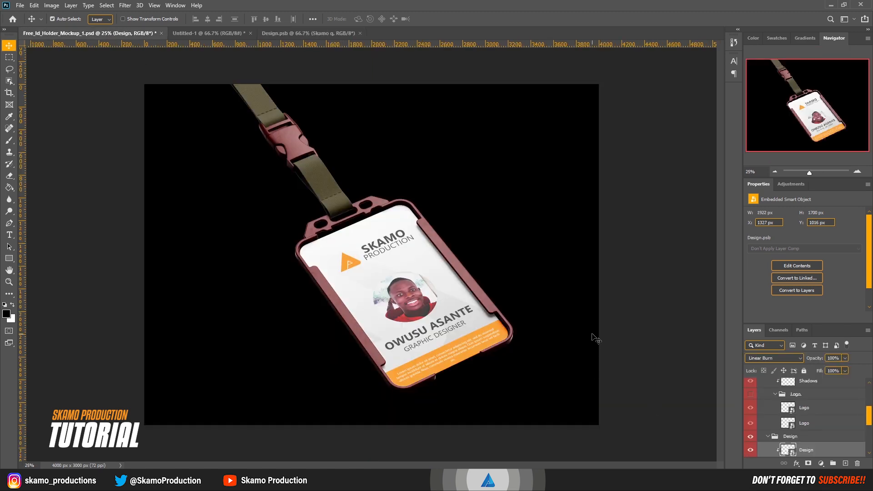
# Step: Select the mockup's Logo smart object layer and turn on its visibility
pyautogui.click(789, 408)
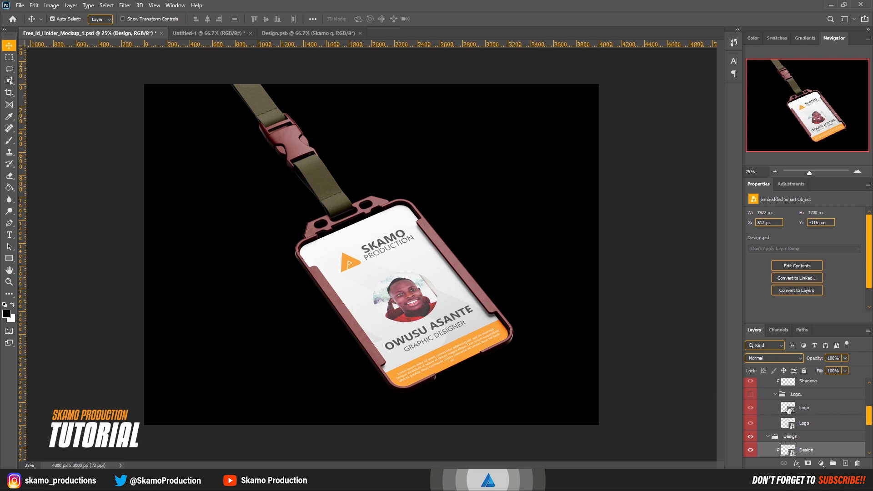
pyautogui.click(750, 409)
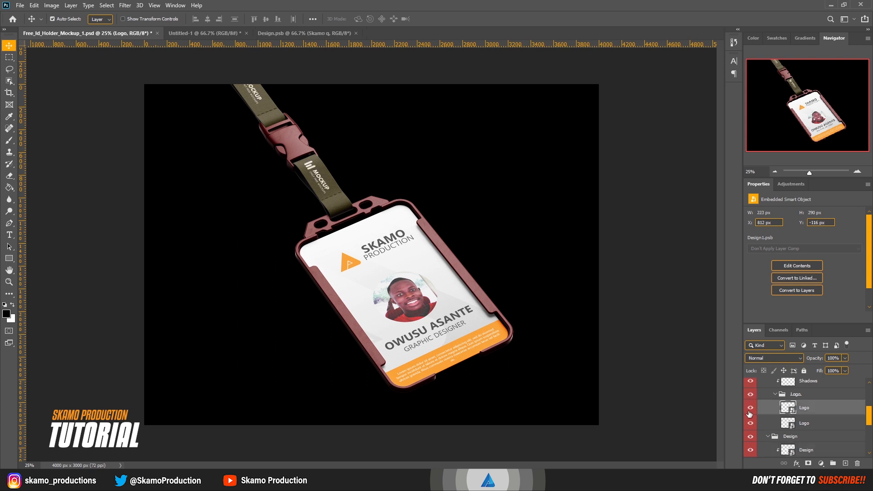
# Step: Open the Logo smart object's contents and hide its existing Group 1 logo
pyautogui.doubleClick(789, 408)
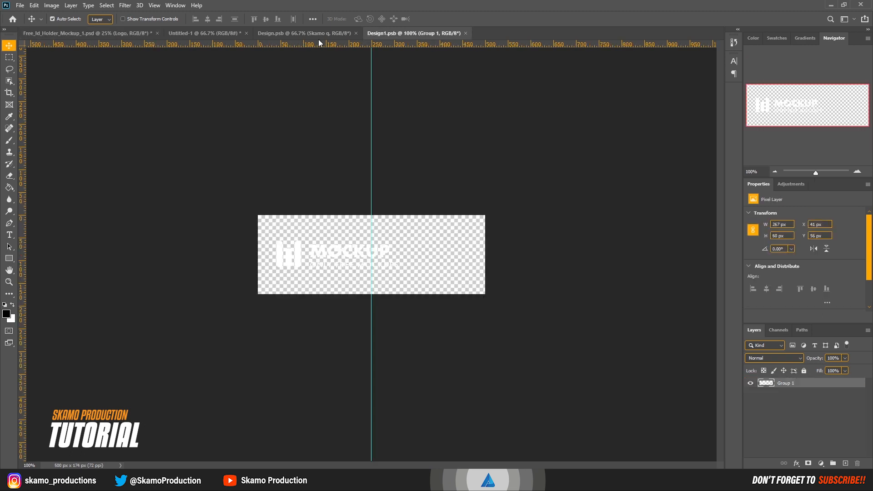
pyautogui.click(356, 33)
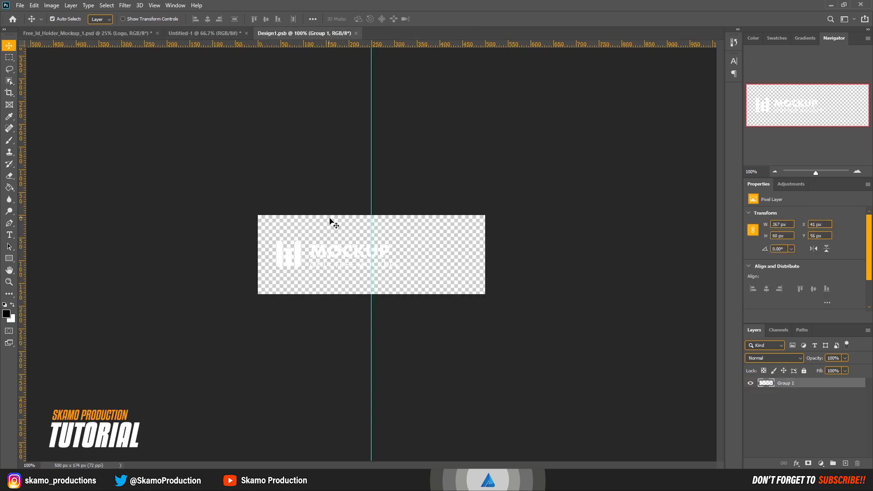
pyautogui.click(751, 384)
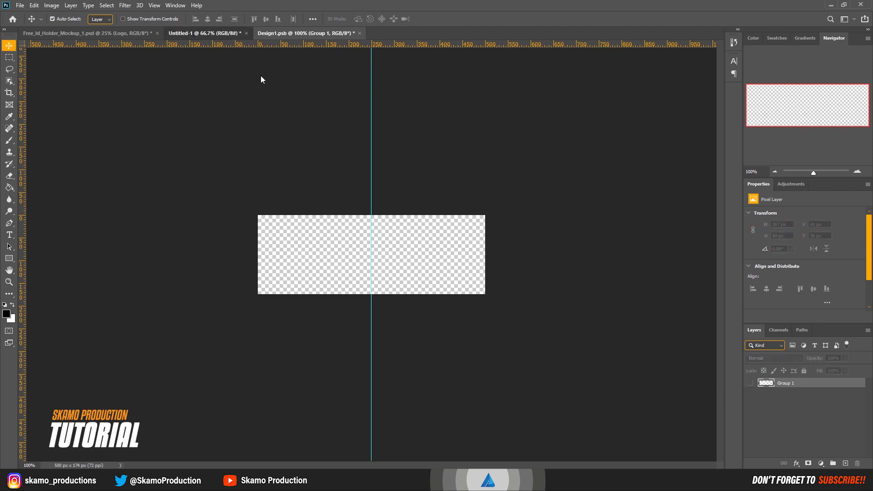
# Step: Copy the card's MAIN E logo group into the Logo smart object and save it
pyautogui.click(205, 34)
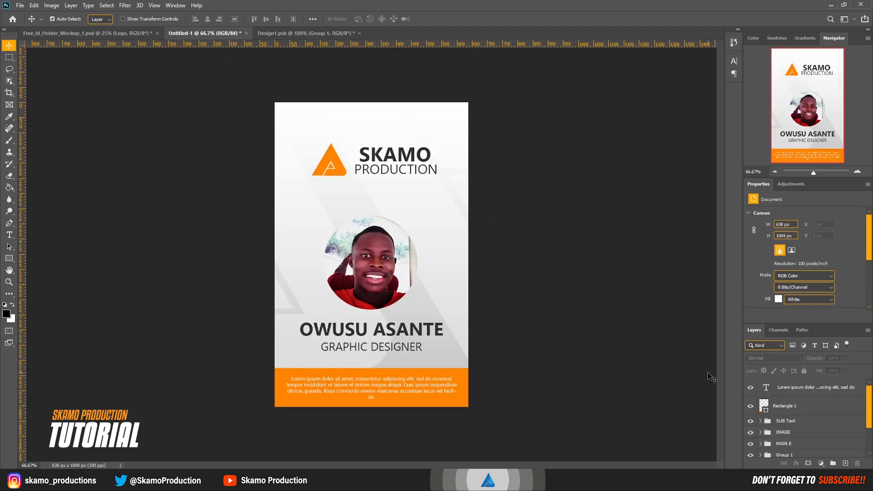
pyautogui.click(791, 446)
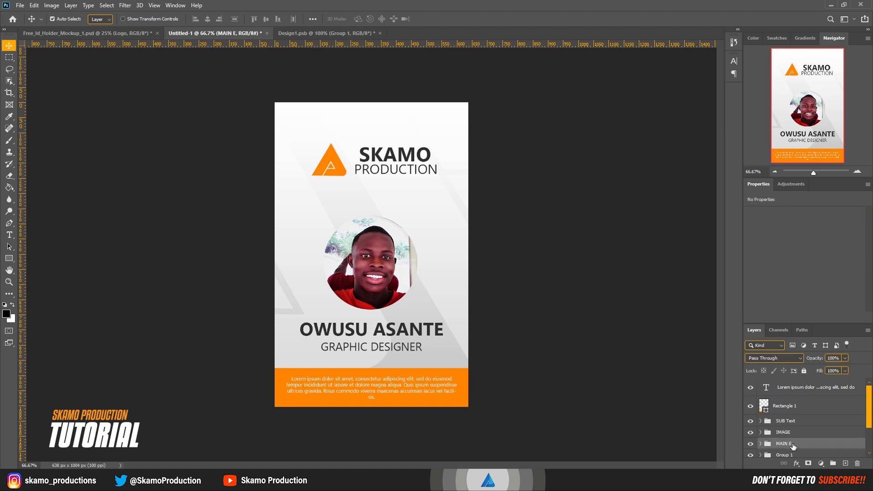
pyautogui.moveTo(790, 447); pyautogui.dragTo(388, 248)
pyautogui.press('ctrl')
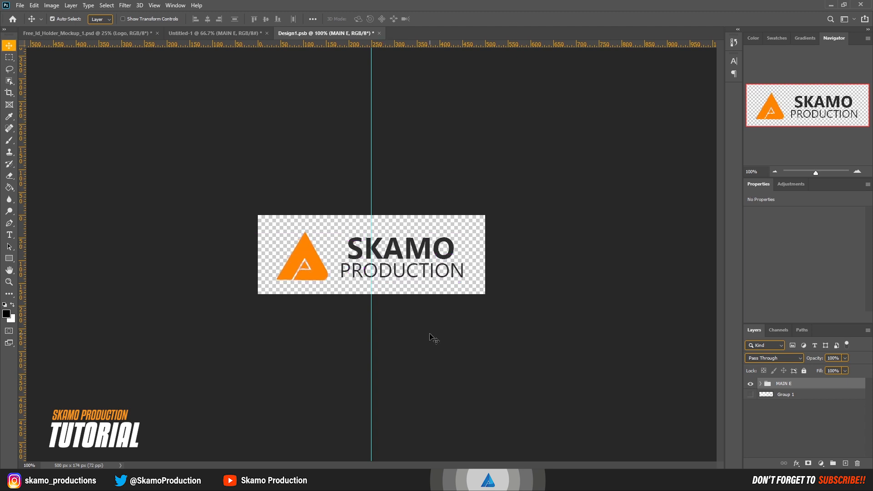
pyautogui.hotkey('ctrl', 's')
pyautogui.click(376, 33)
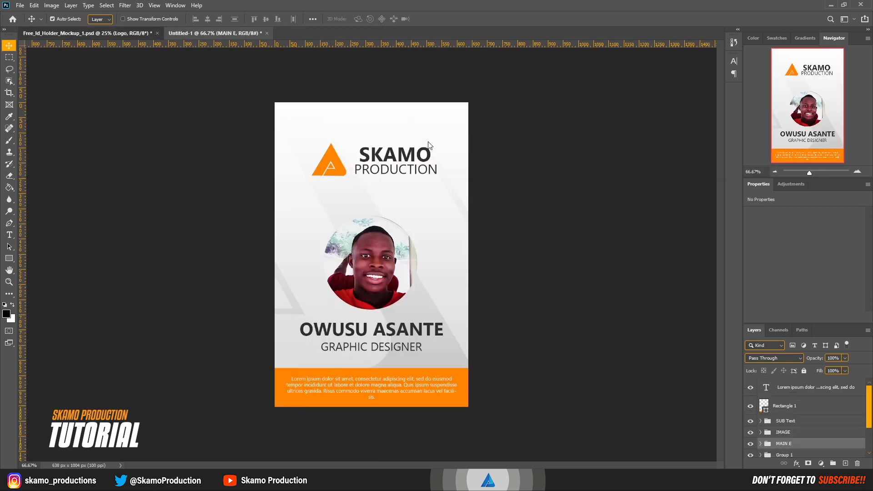
# Step: Switch between the mockup and the card document to check the new lanyard logo
pyautogui.click(132, 33)
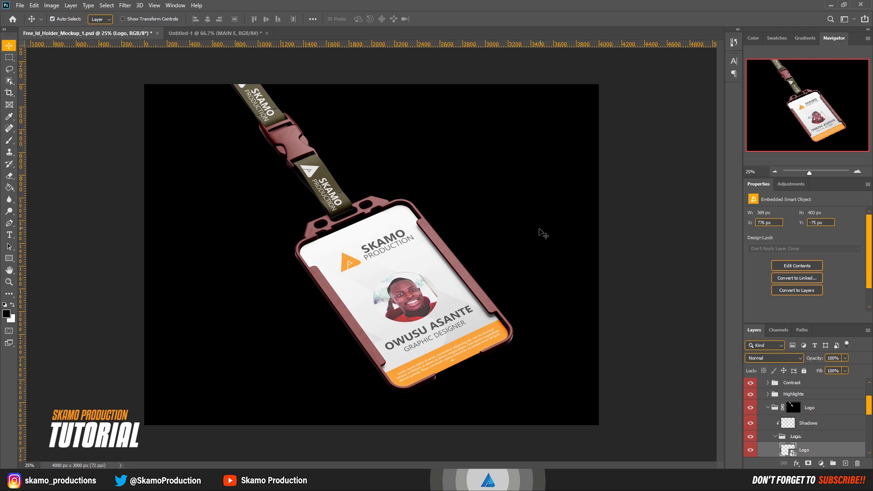
pyautogui.click(229, 36)
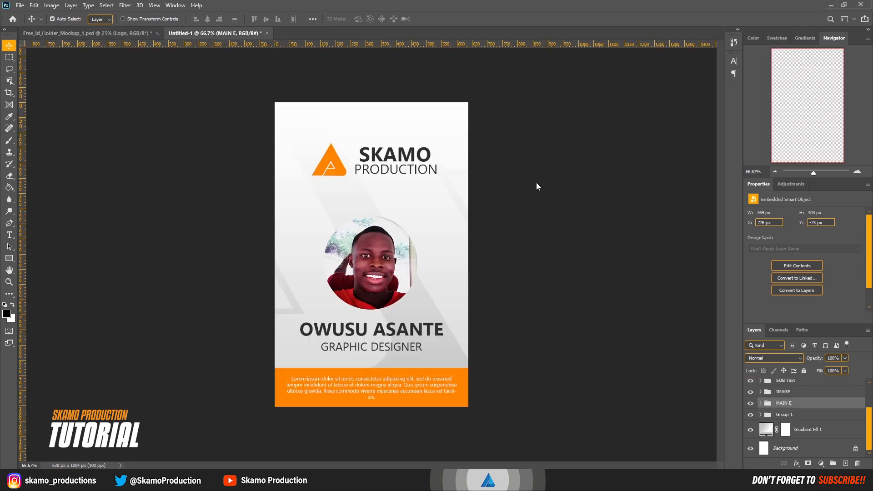
pyautogui.click(137, 33)
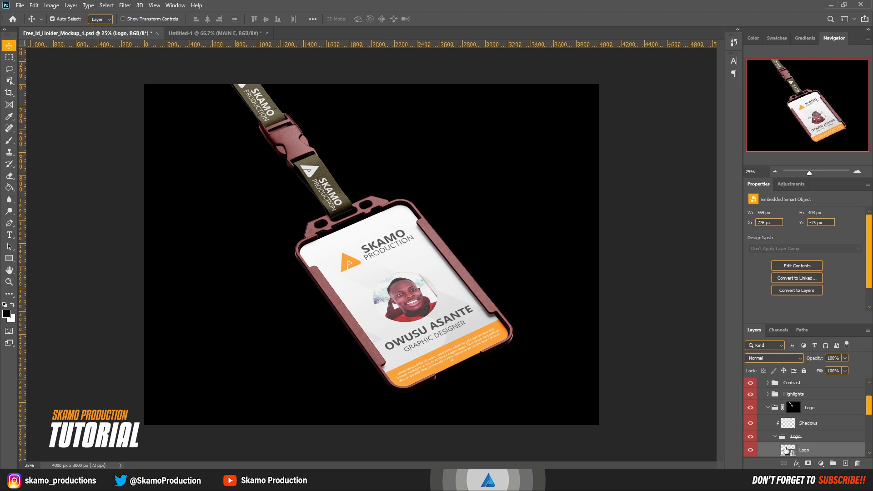
# Step: Reopen the Logo smart object, scale the MAIN E logo down to about 72% and save
pyautogui.doubleClick(785, 450)
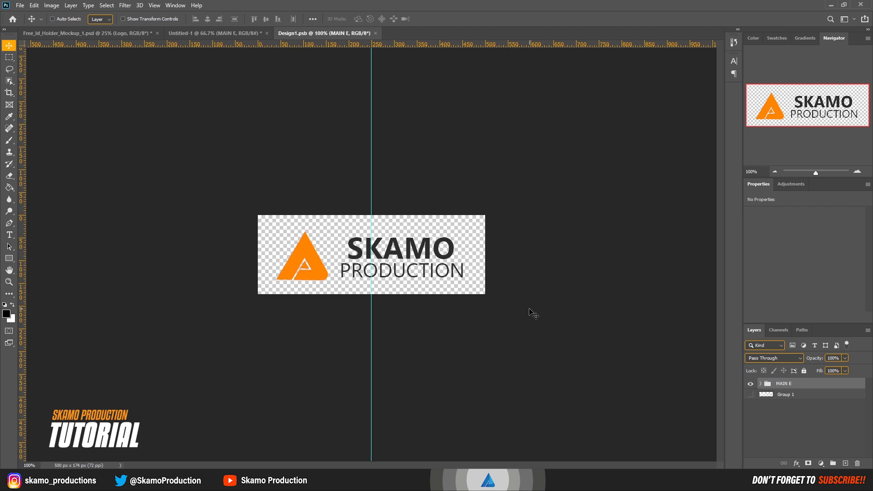
pyautogui.hotkey('ctrl', 't')
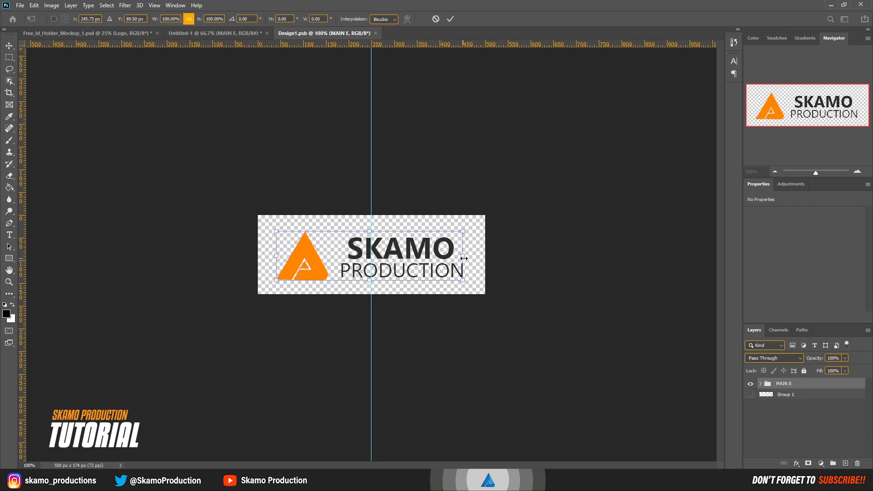
pyautogui.moveTo(463, 258); pyautogui.dragTo(412, 259)
pyautogui.moveTo(309, 267); pyautogui.dragTo(337, 266)
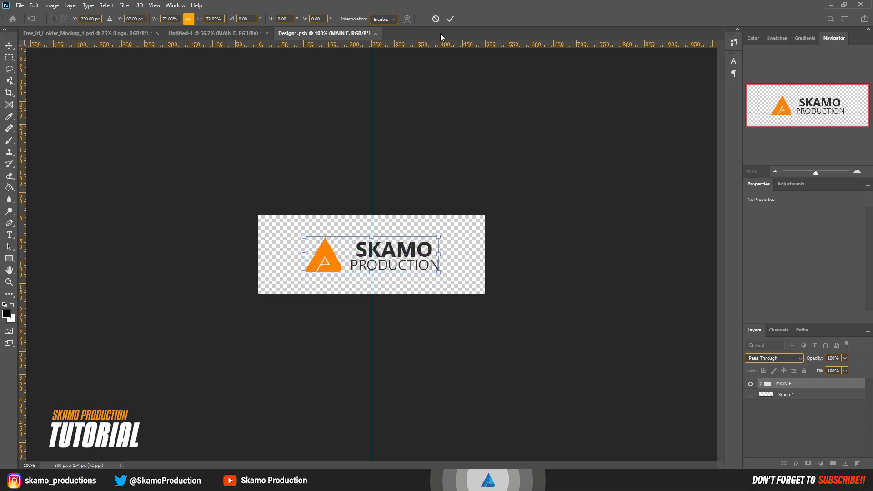
pyautogui.click(450, 19)
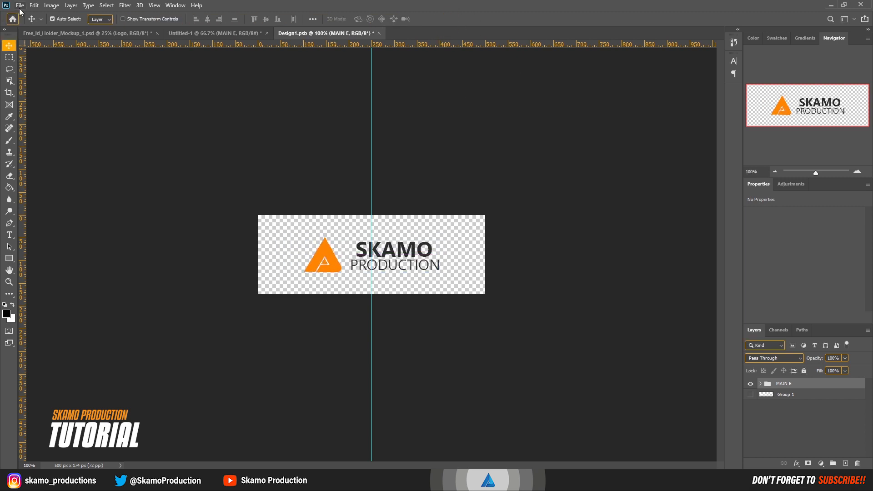
pyautogui.click(20, 6)
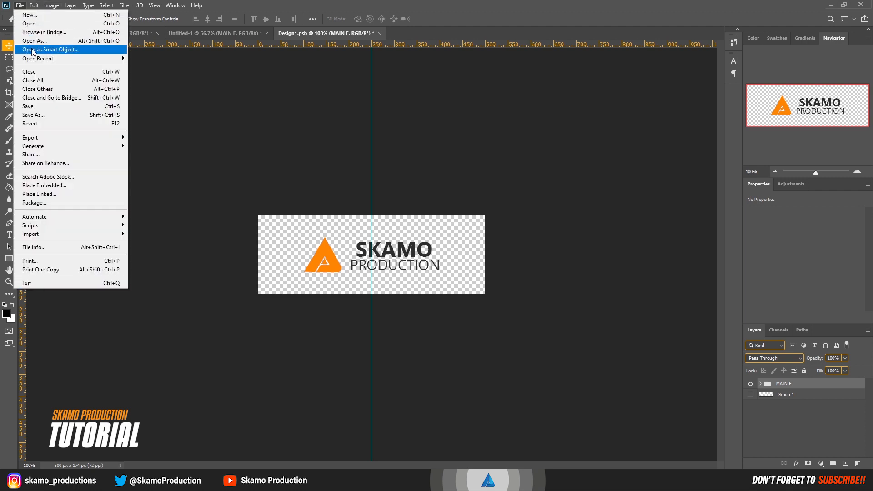
pyautogui.click(32, 110)
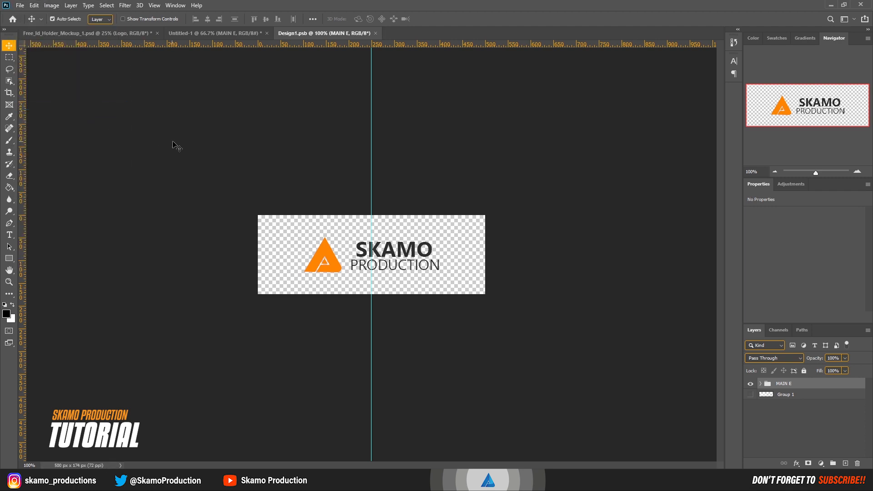
# Step: Back in the mockup, recolour the lanyard's Stripe fill layer with orange sampled from the card's footer
pyautogui.click(113, 33)
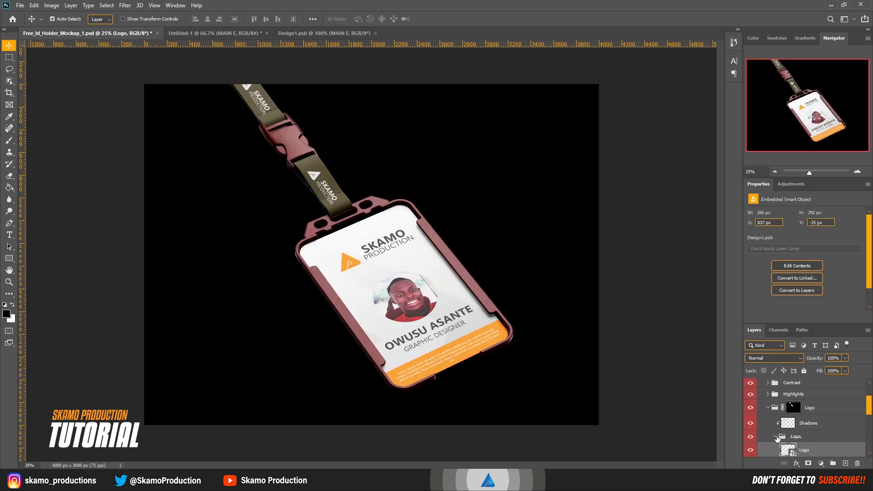
pyautogui.click(780, 432)
pyautogui.click(769, 408)
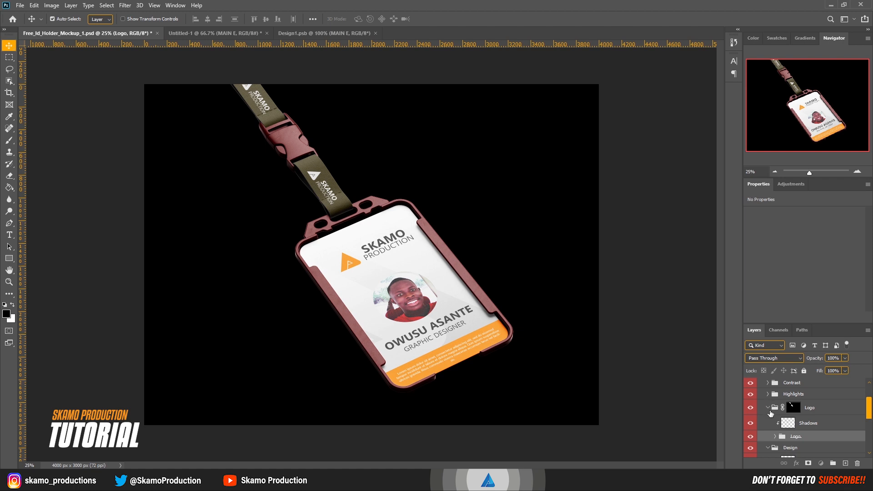
pyautogui.click(768, 421)
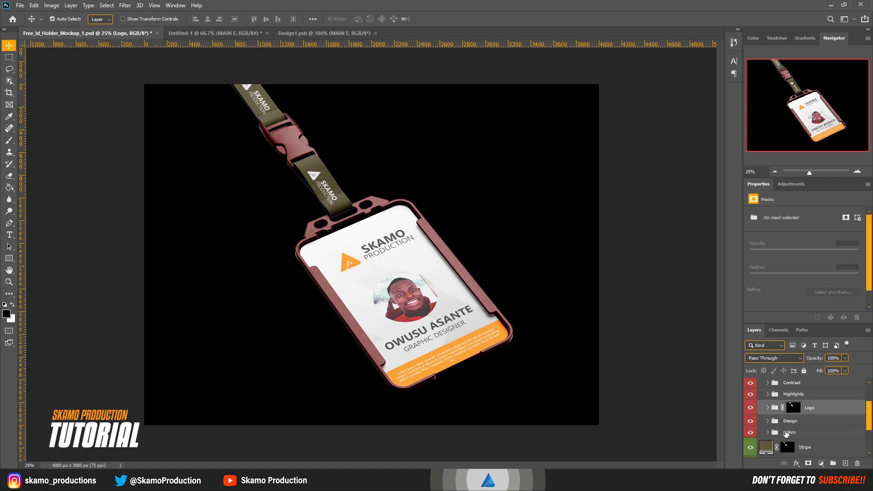
pyautogui.scroll(-1, 788, 432)
pyautogui.scroll(-1, 789, 432)
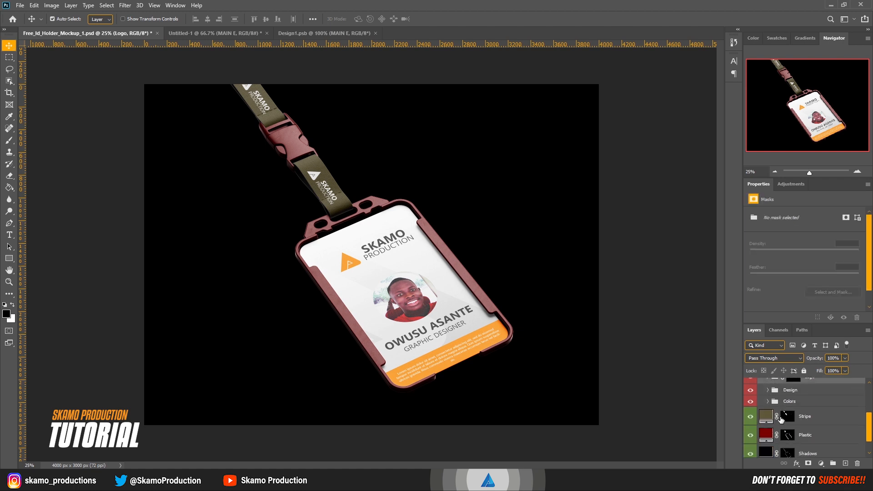
pyautogui.doubleClick(767, 419)
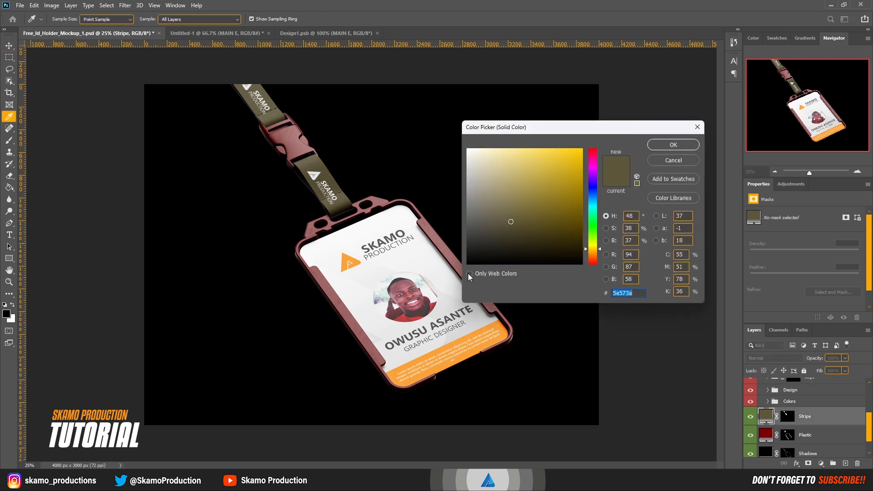
pyautogui.click(346, 262)
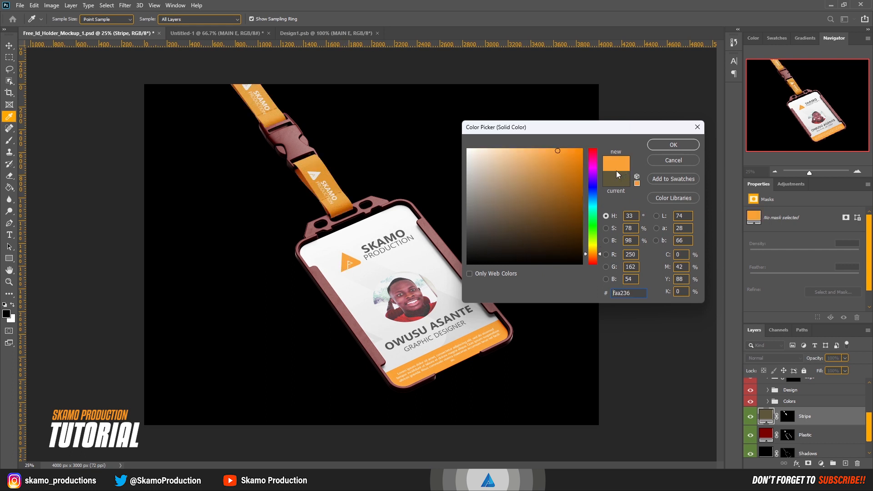
pyautogui.moveTo(558, 152)
pyautogui.mouseDown()
pyautogui.moveTo(580, 150)
pyautogui.moveTo(571, 149)
pyautogui.mouseUp()
pyautogui.click(668, 146)
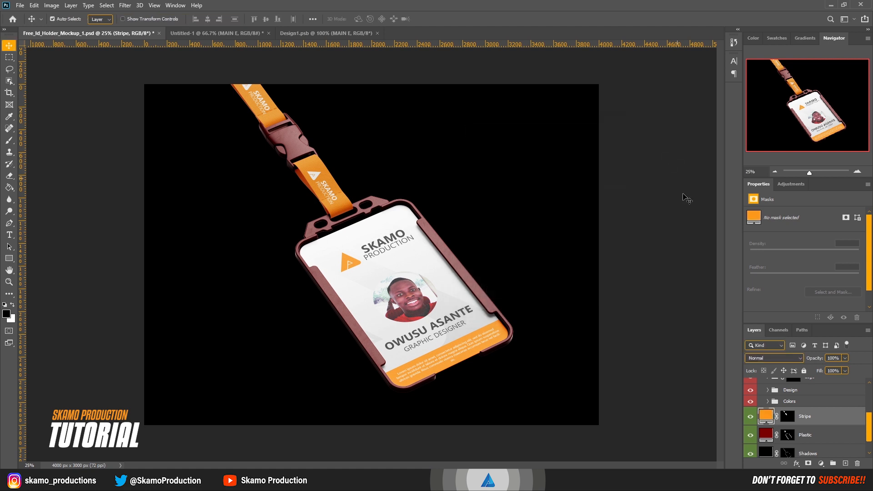
# Step: Change the Plastic fill layer's colour to black 000000
pyautogui.click(771, 436)
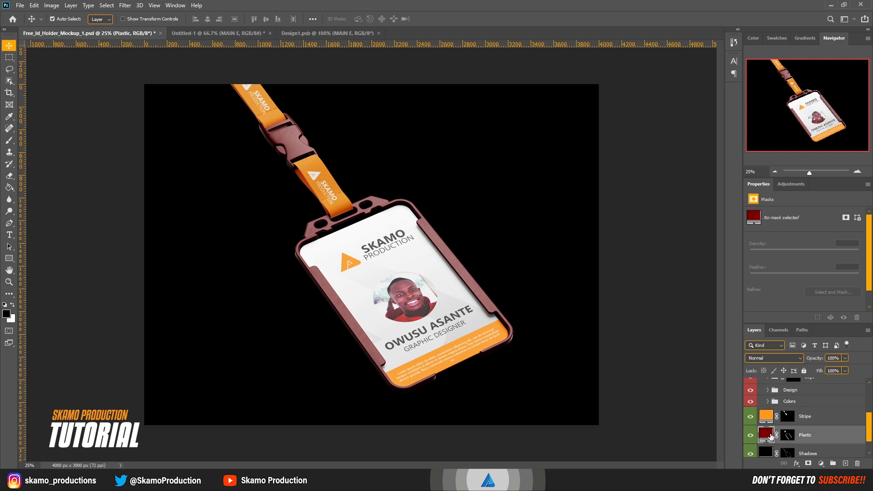
pyautogui.doubleClick(769, 435)
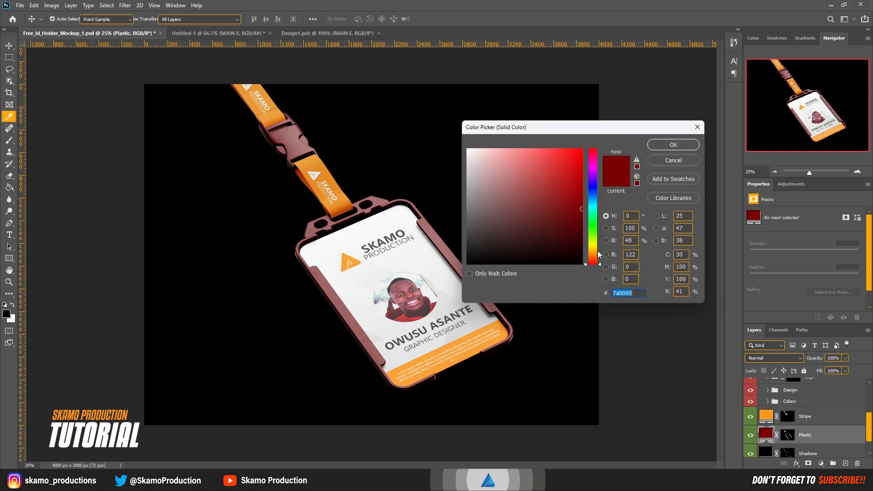
pyautogui.moveTo(469, 226); pyautogui.dragTo(464, 278)
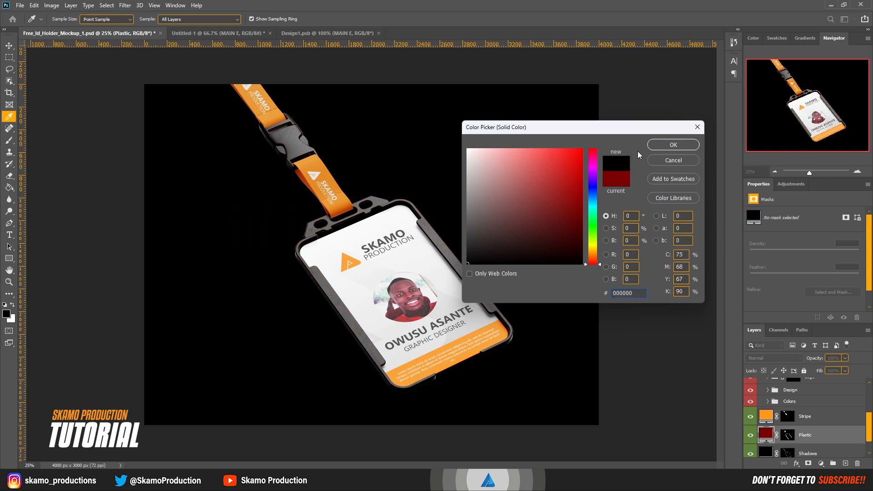
pyautogui.click(662, 146)
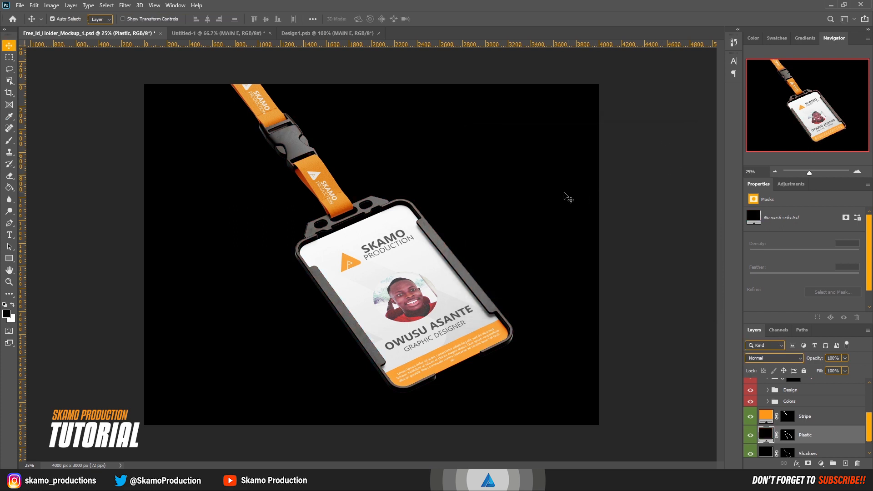
# Step: Collapse the Mockup layer group and deselect the layers
pyautogui.scroll(5, 785, 400)
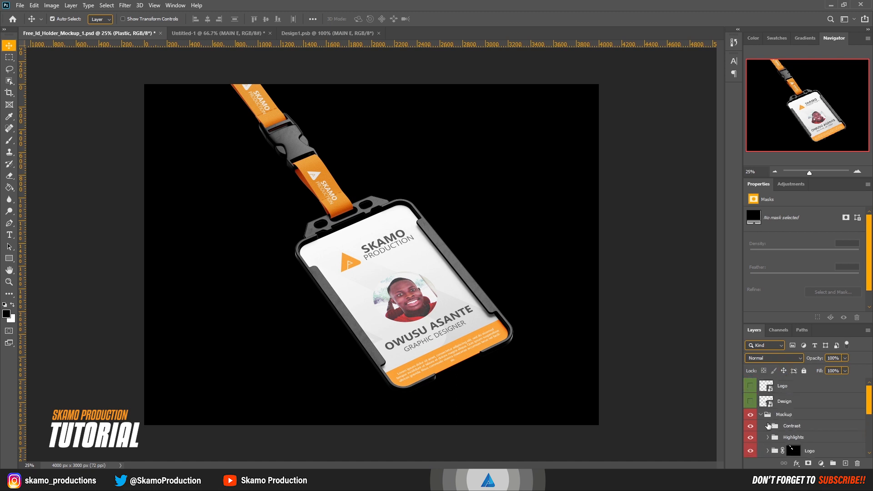
pyautogui.click(761, 415)
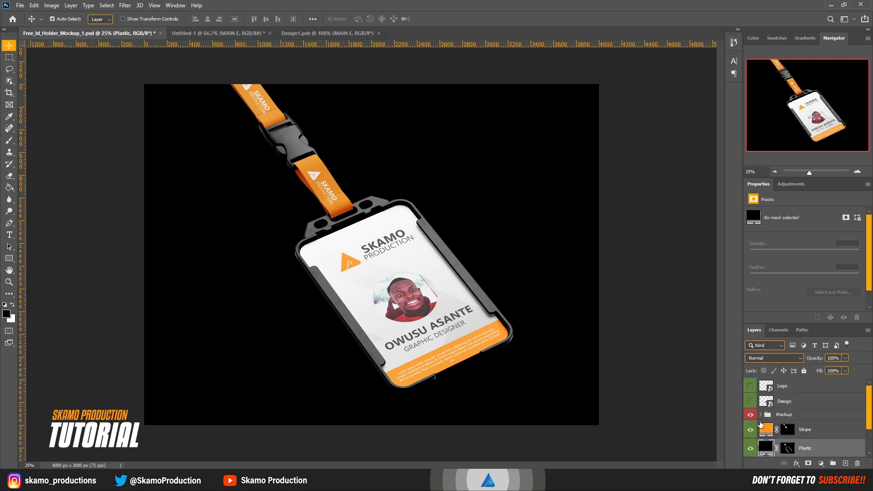
pyautogui.click(648, 274)
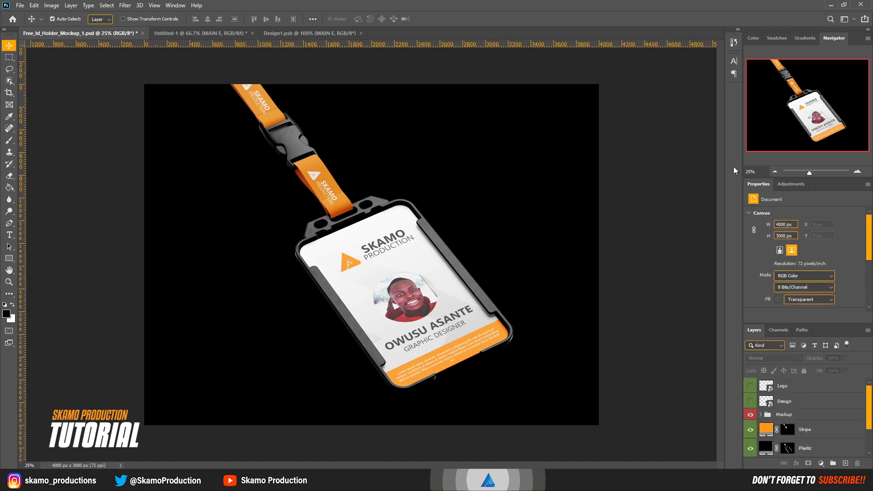
pyautogui.moveTo(811, 176)
pyautogui.mouseDown()
pyautogui.moveTo(818, 174)
pyautogui.moveTo(808, 178)
pyautogui.mouseUp()
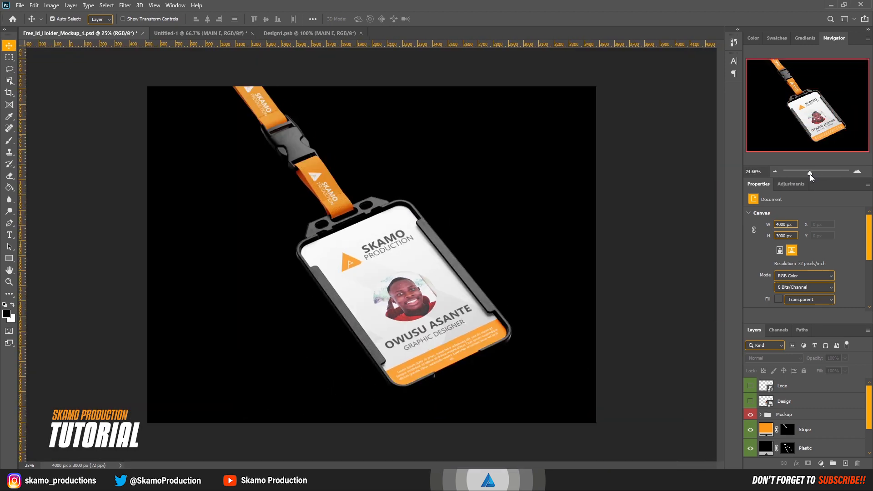